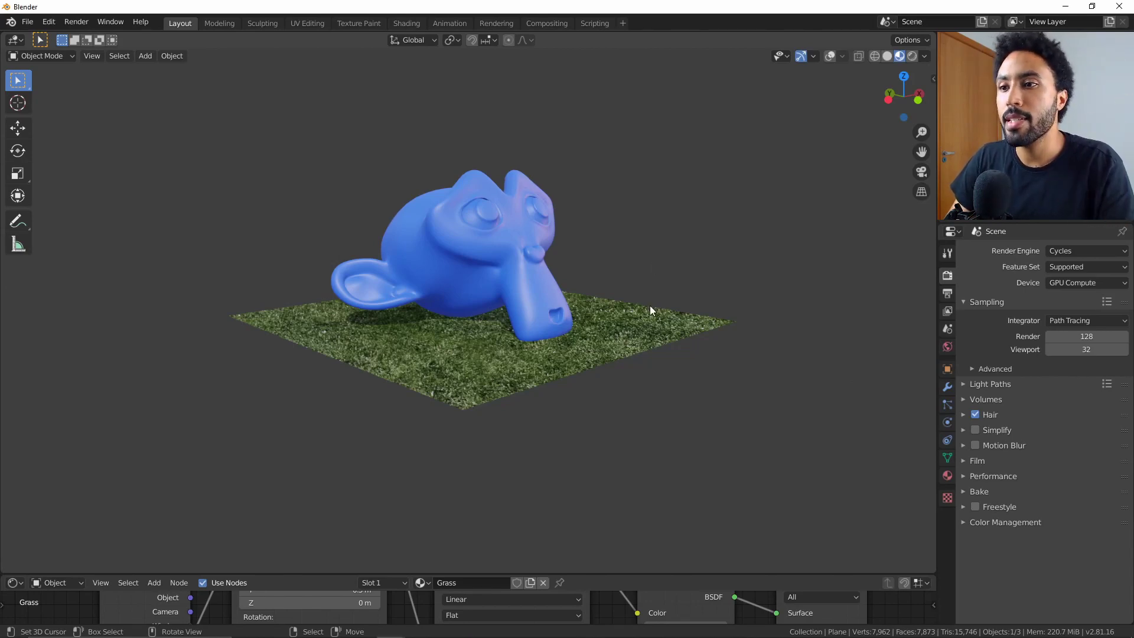
Step: Scale the grass plane up by a factor of 10 and orbit around the monkey
key(s)
key(1)
key(0)
key(Return)
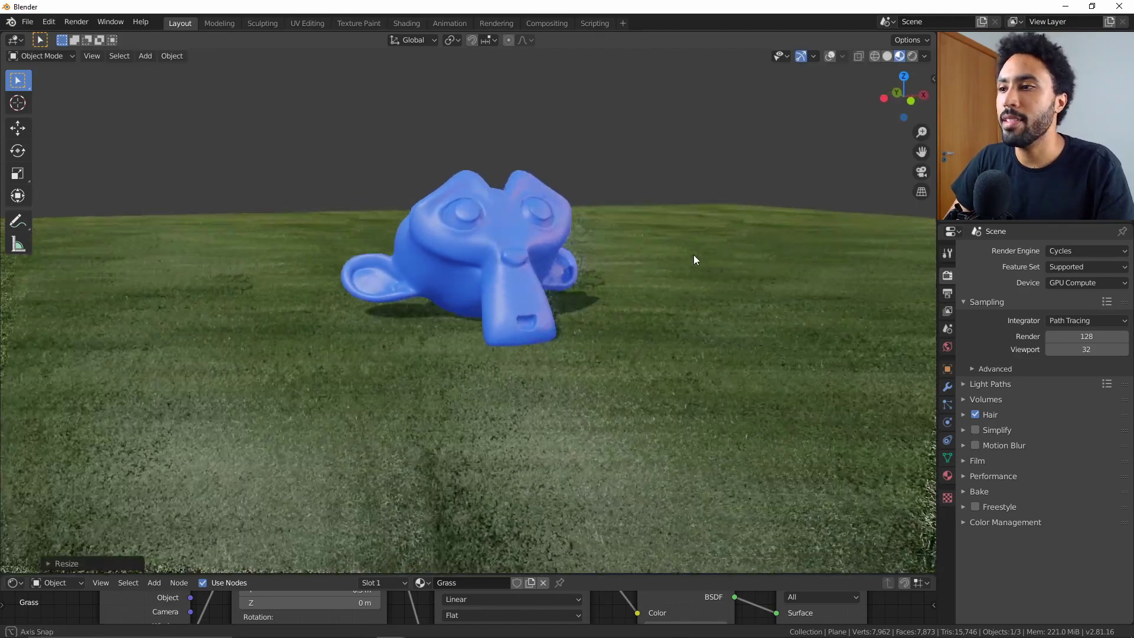
middle_drag(693, 260, 394, 297)
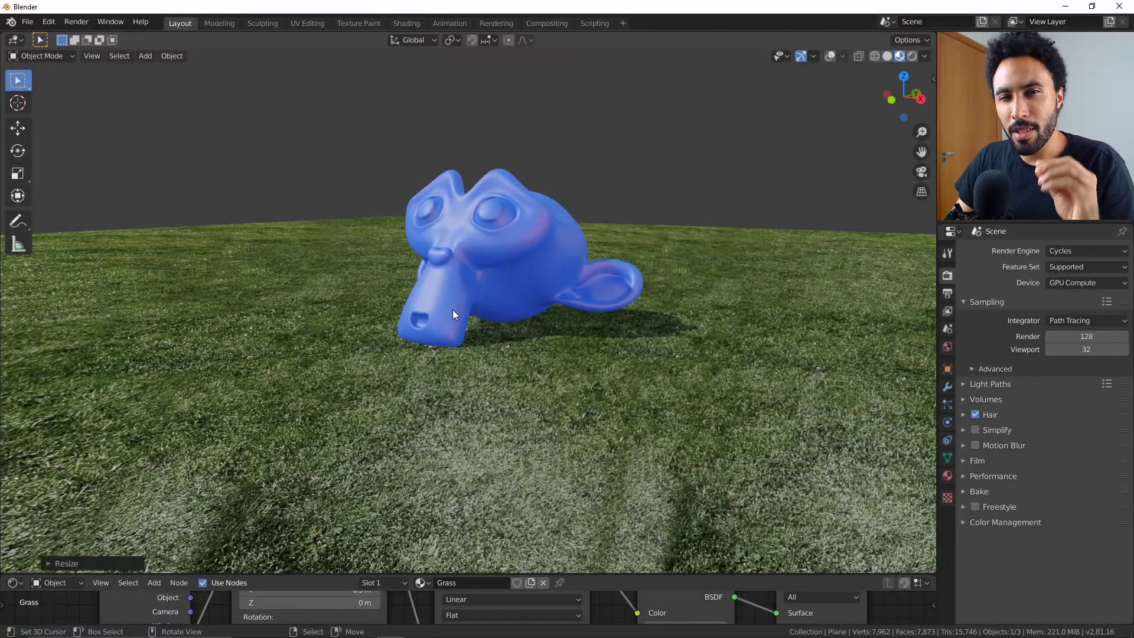
Step: Switch to the 'Tutorial Vray for Sketchup - Grama Infinita' video and skim its description
key(alt+Tab)
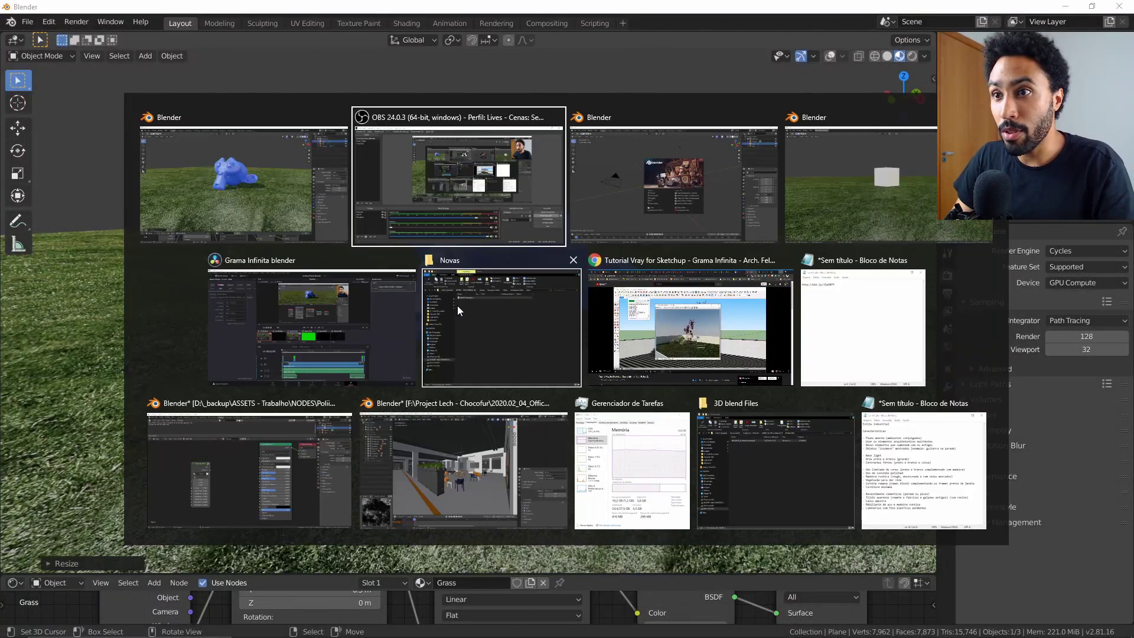
click(735, 311)
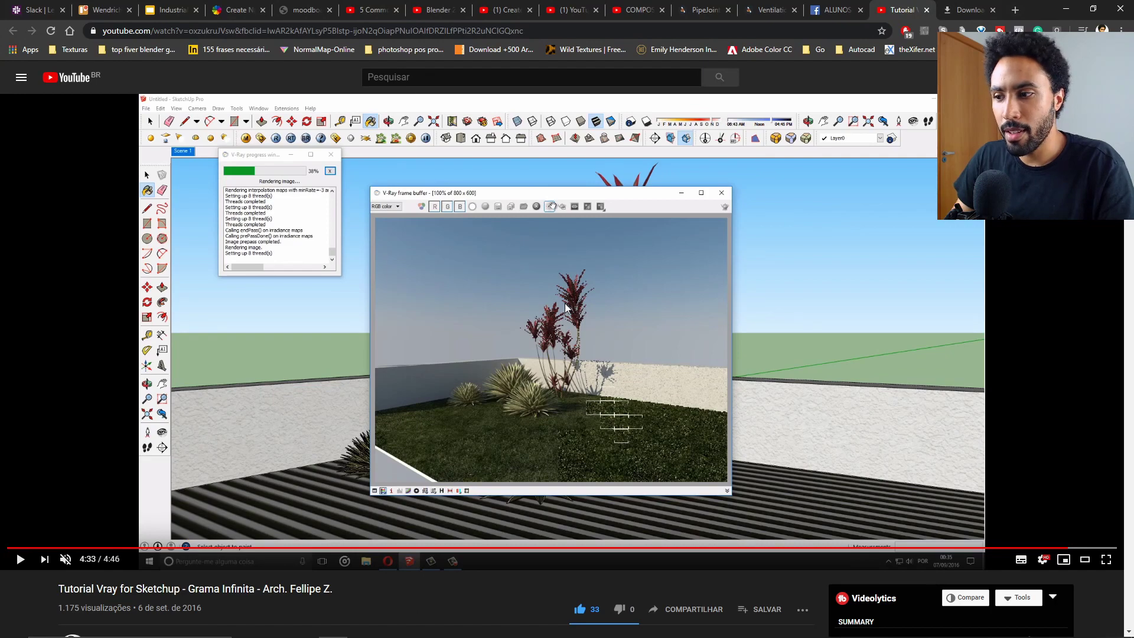
scroll(452, 378, down, 4)
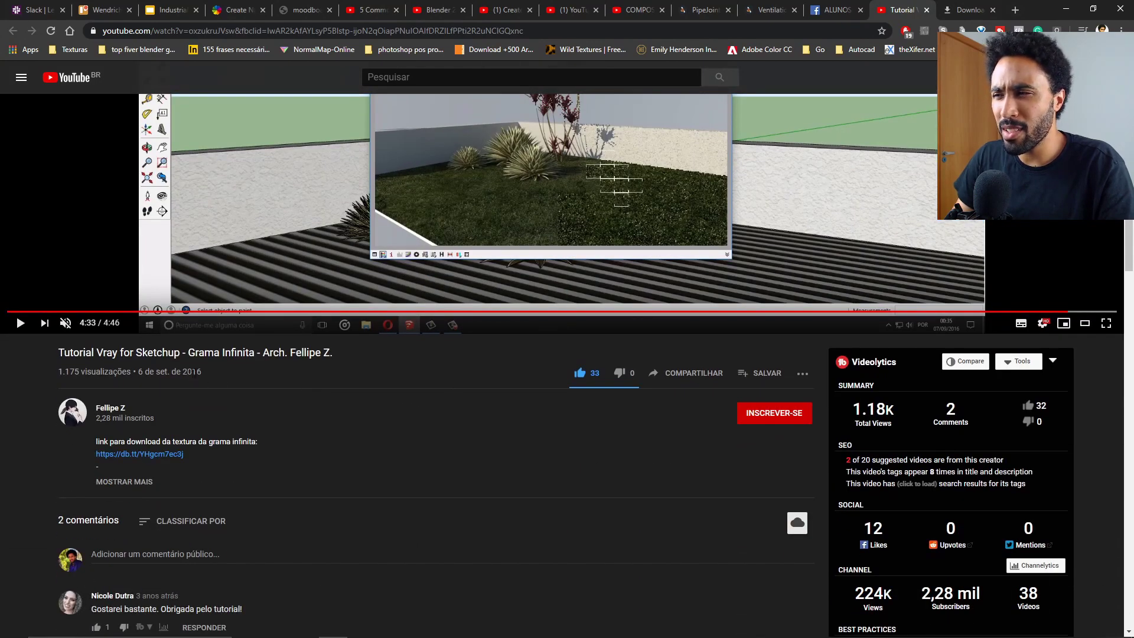
scroll(247, 417, up, 4)
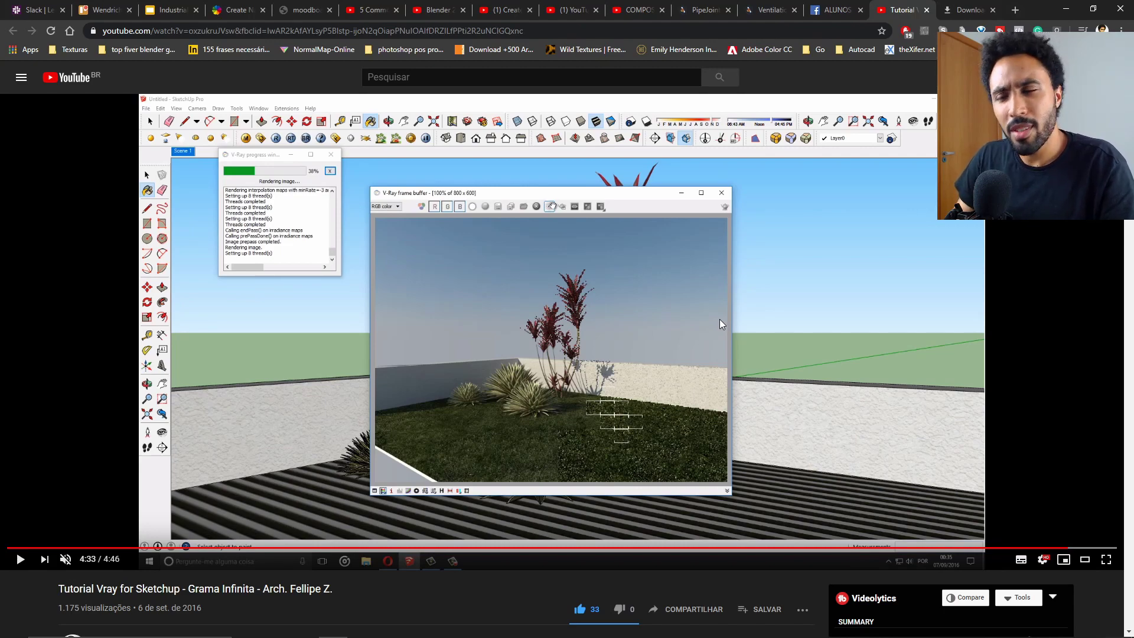
Step: Return to the monkey scene and zoom and orbit closer to the monkey on the grass
key(alt+Tab)
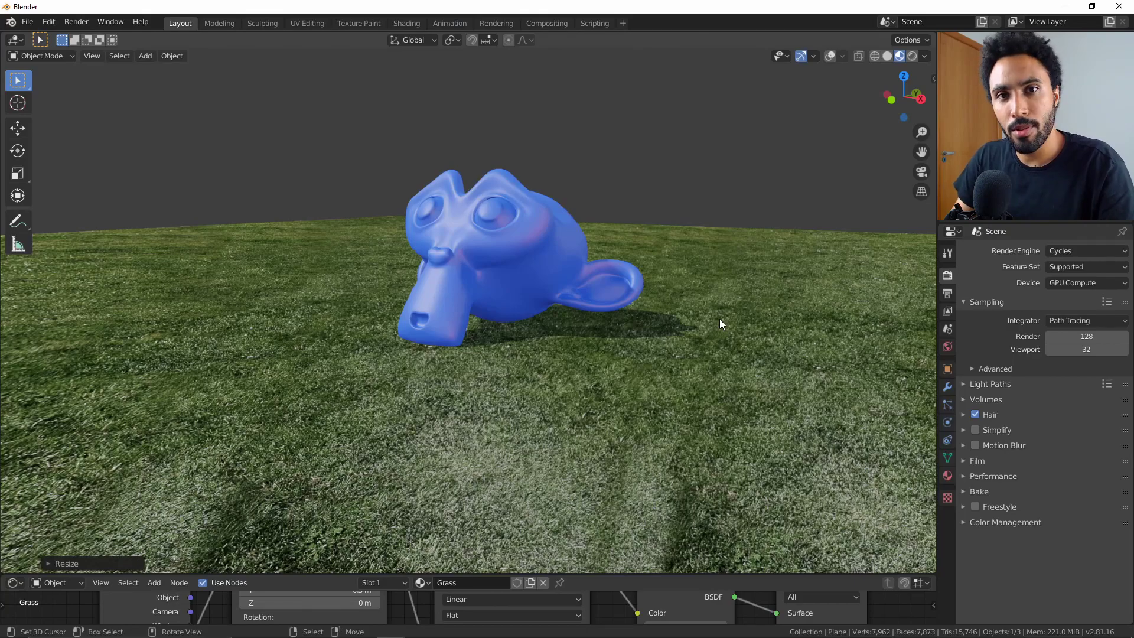
scroll(714, 319, up, 3)
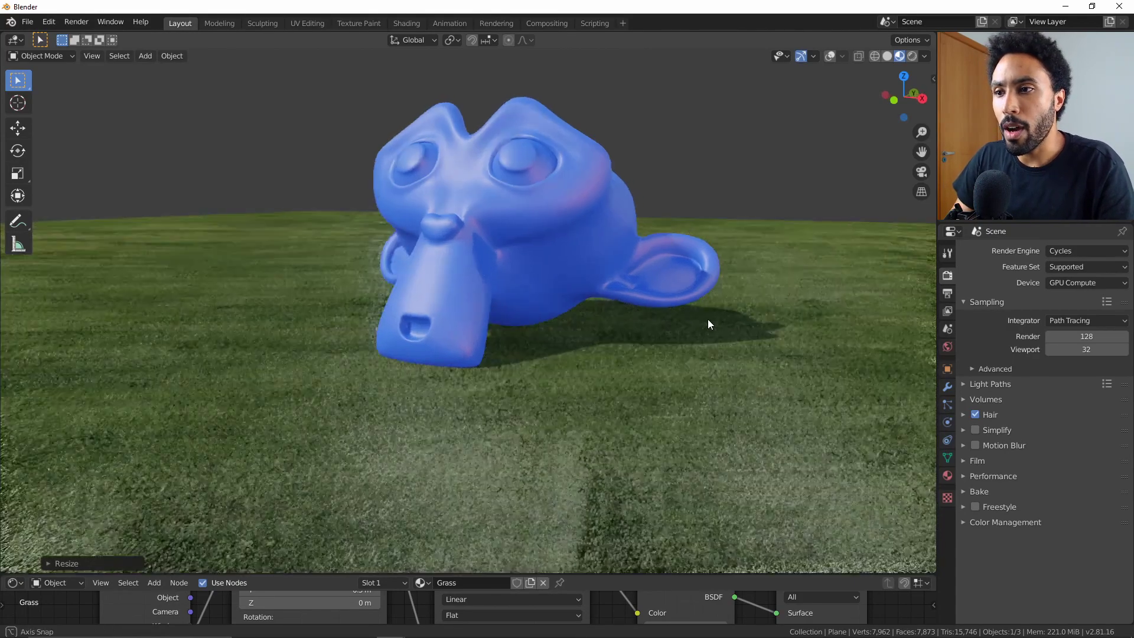
middle_drag(710, 319, 499, 306)
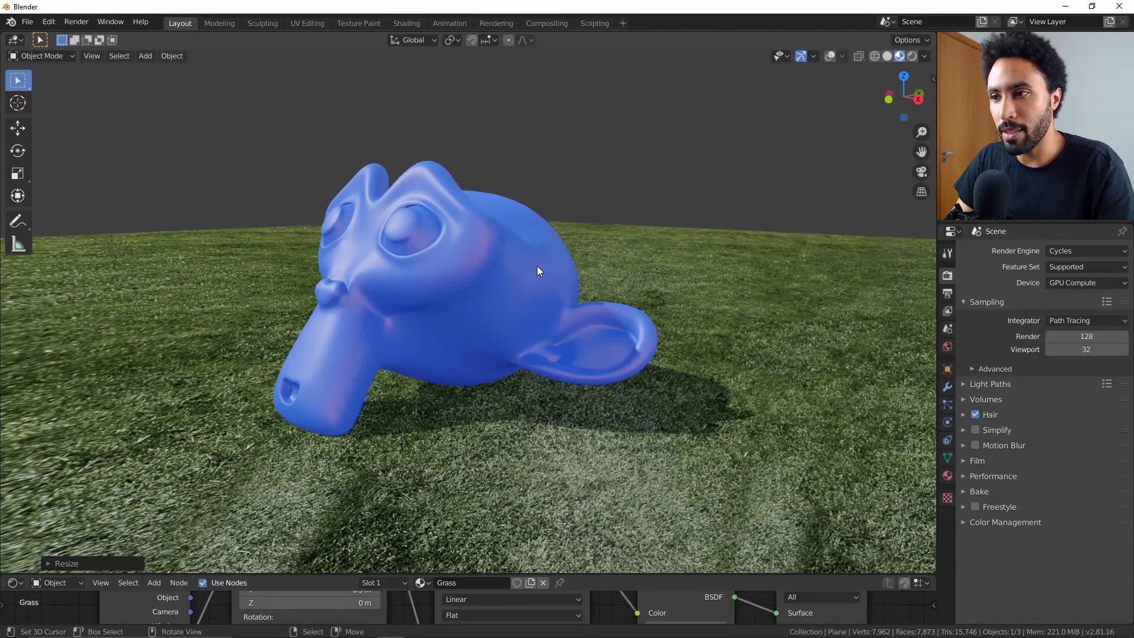
key(alt+Tab)
Step: In the fresh Blender window, close the splash screen and delete all three default objects
click(881, 185)
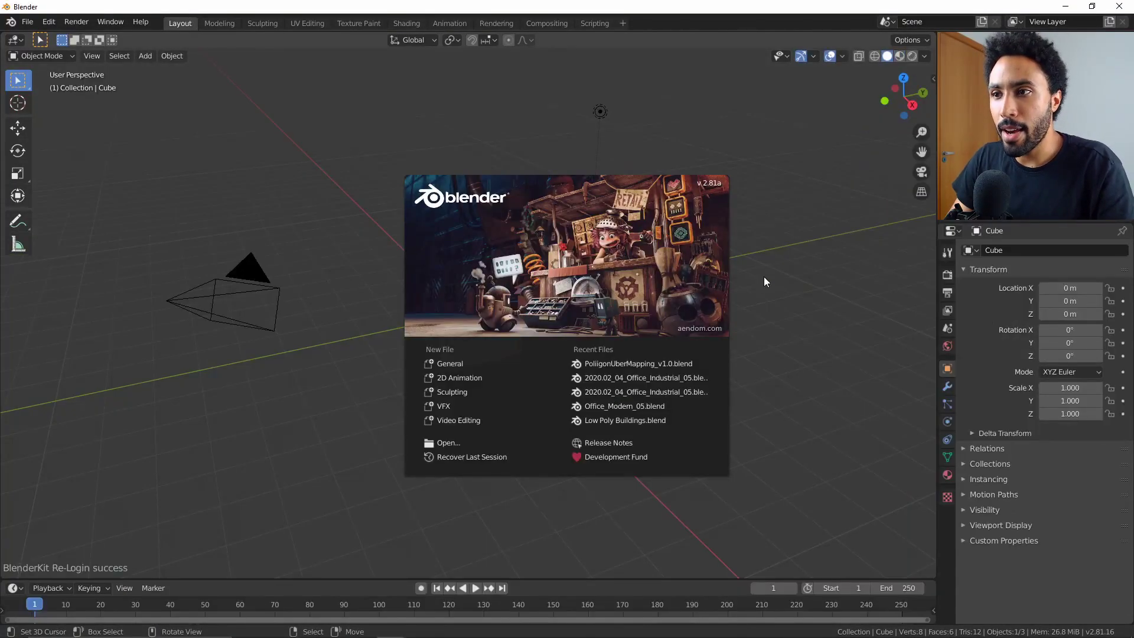
click(657, 113)
key(a)
key(x)
click(657, 112)
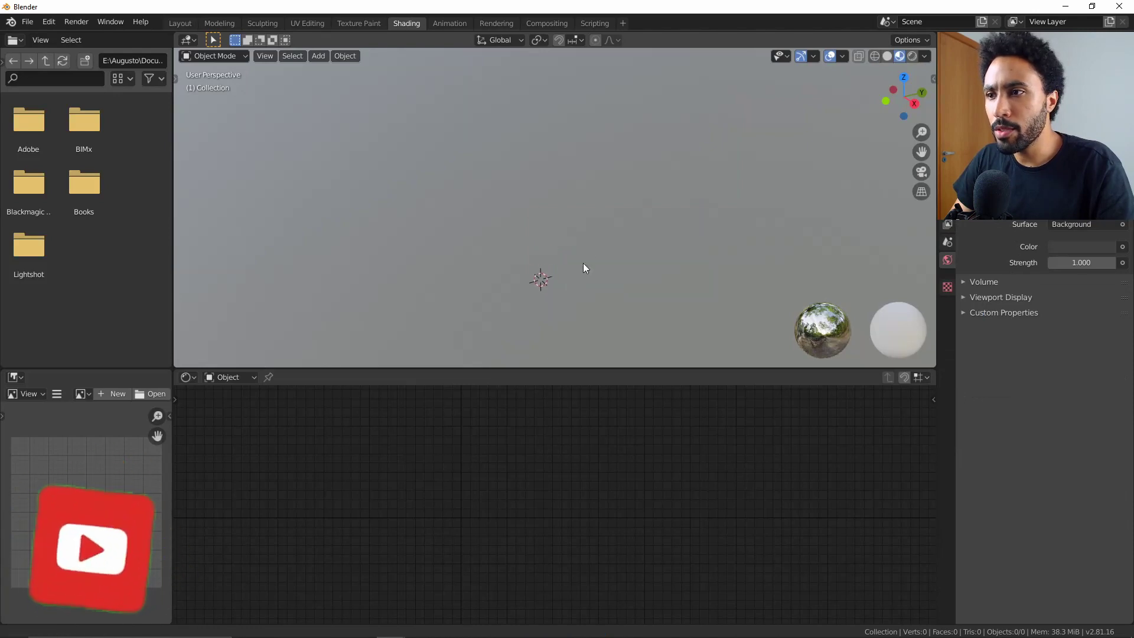
Step: Add a plane at the 3D cursor and frame it in an angled view
shift+right_click(545, 200)
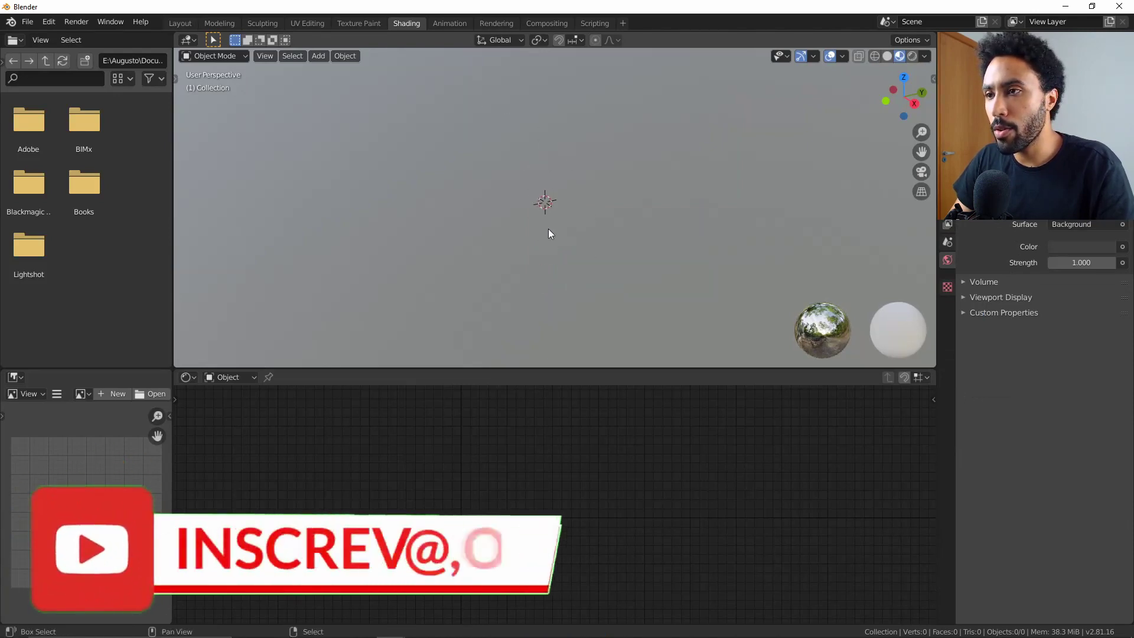
key(shift+a)
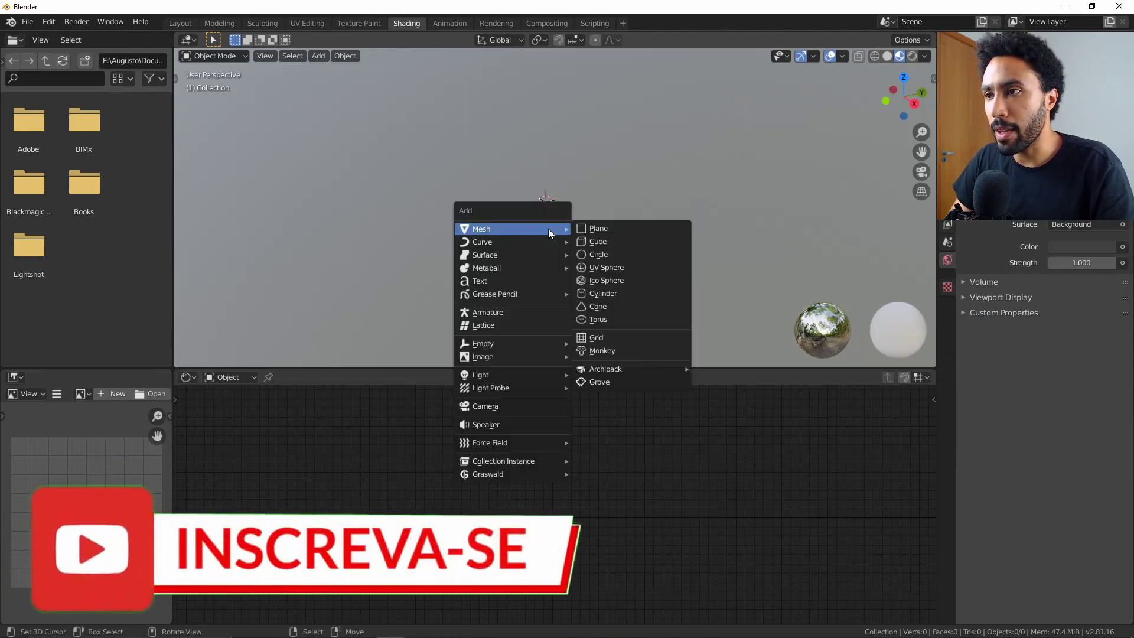
click(611, 228)
key(KP_7)
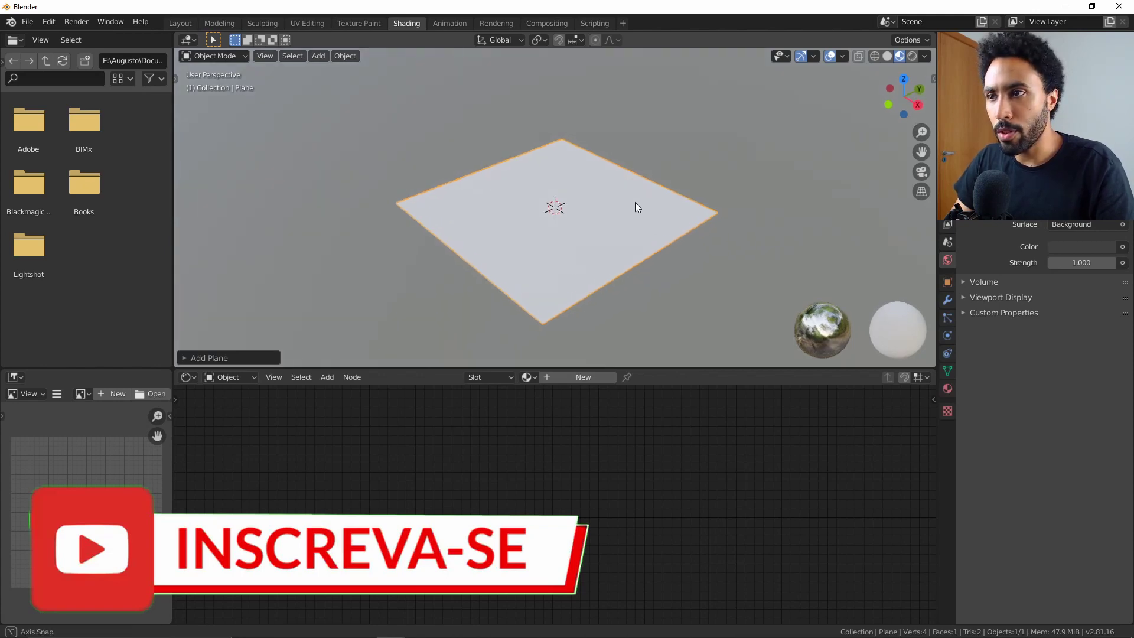
key(KP_Decimal)
key(KP_2)
key(KP_2)
key(KP_2)
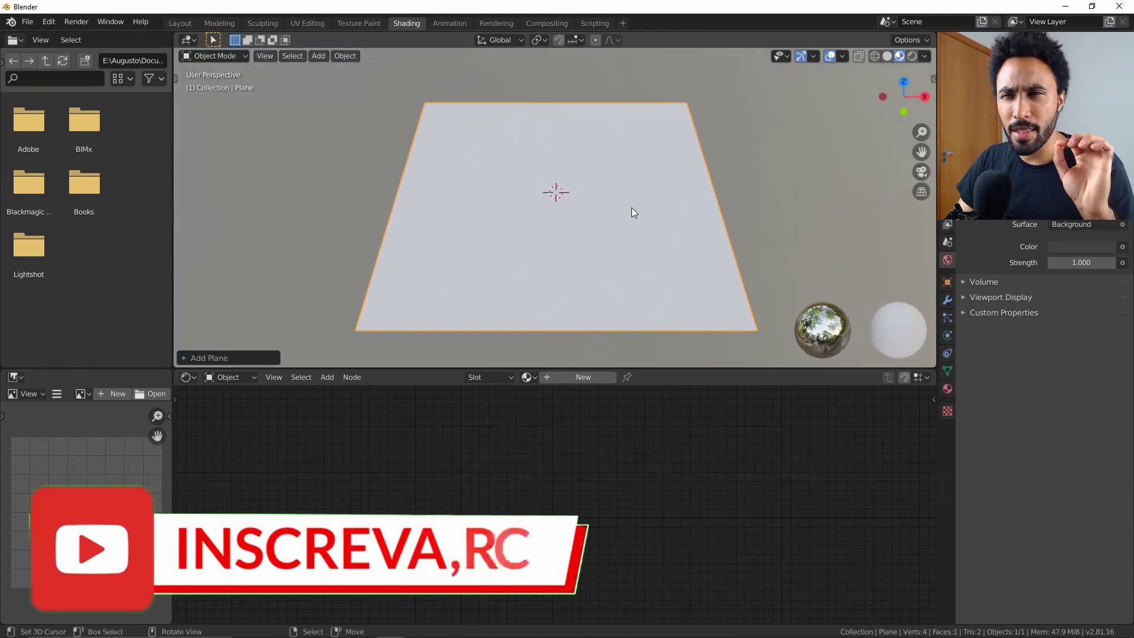
key(alt+Tab)
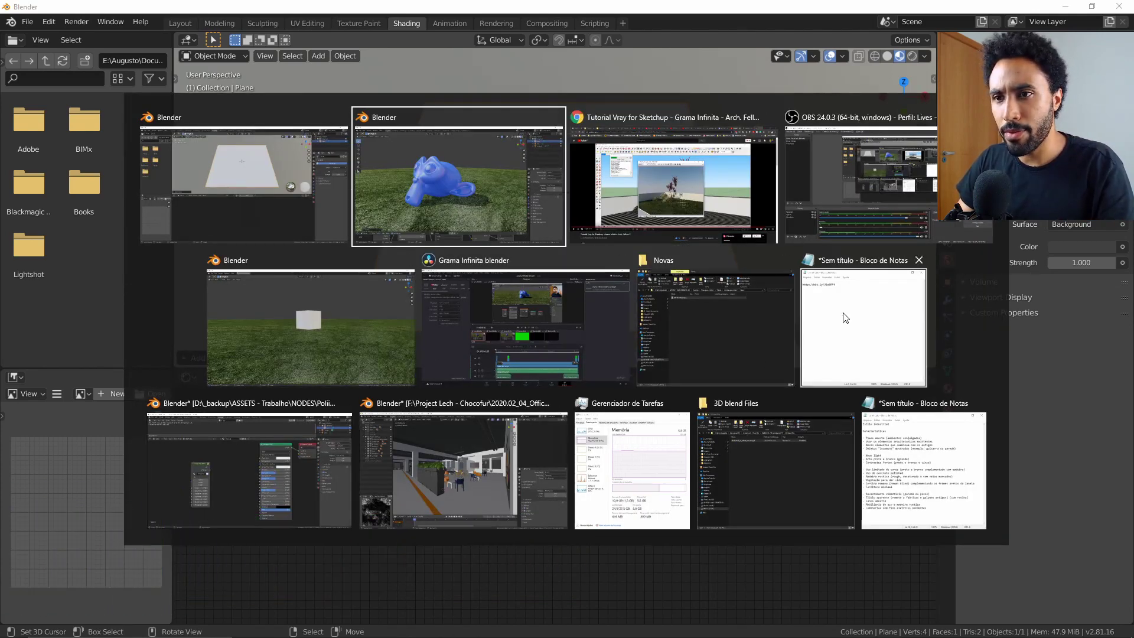
click(767, 424)
double_click(854, 260)
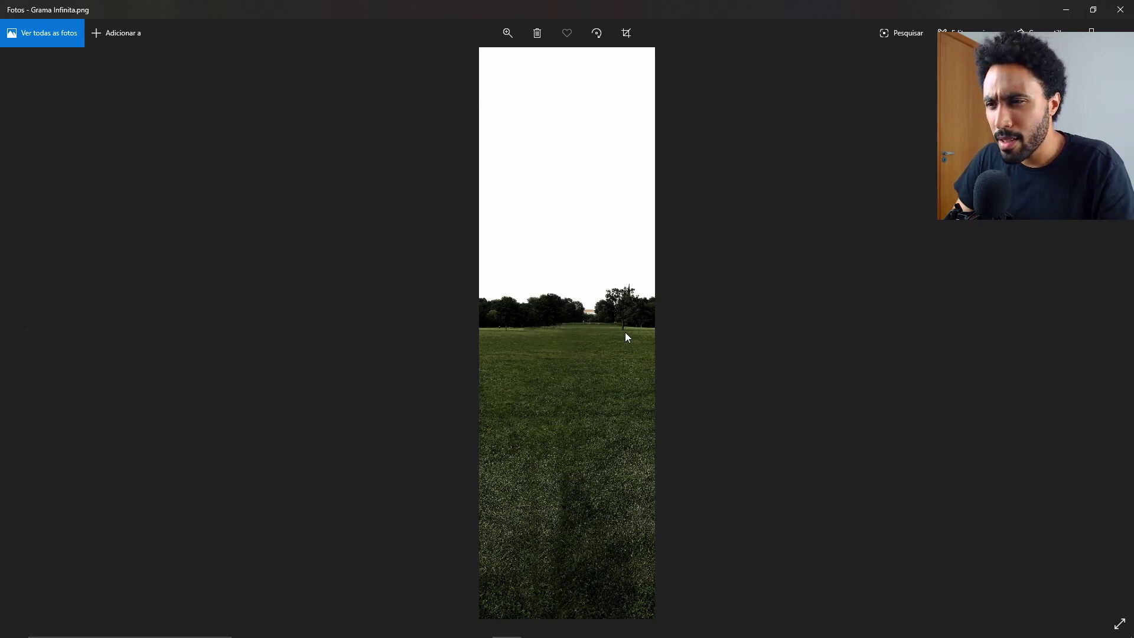
ctrl+scroll(622, 341, up, 5)
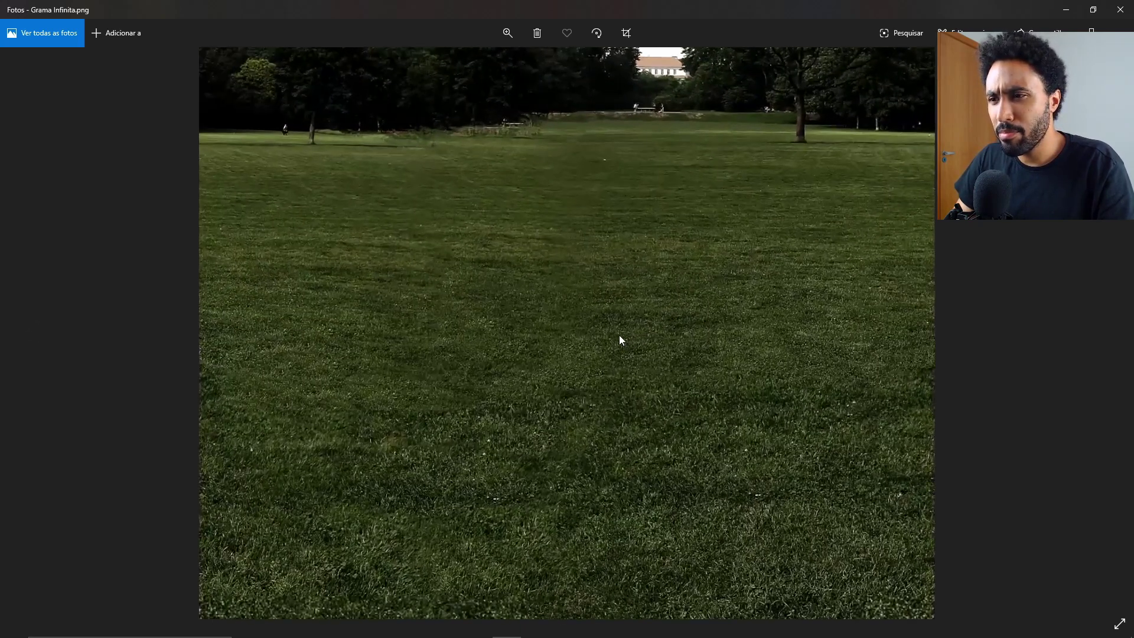
ctrl+scroll(619, 334, up, 5)
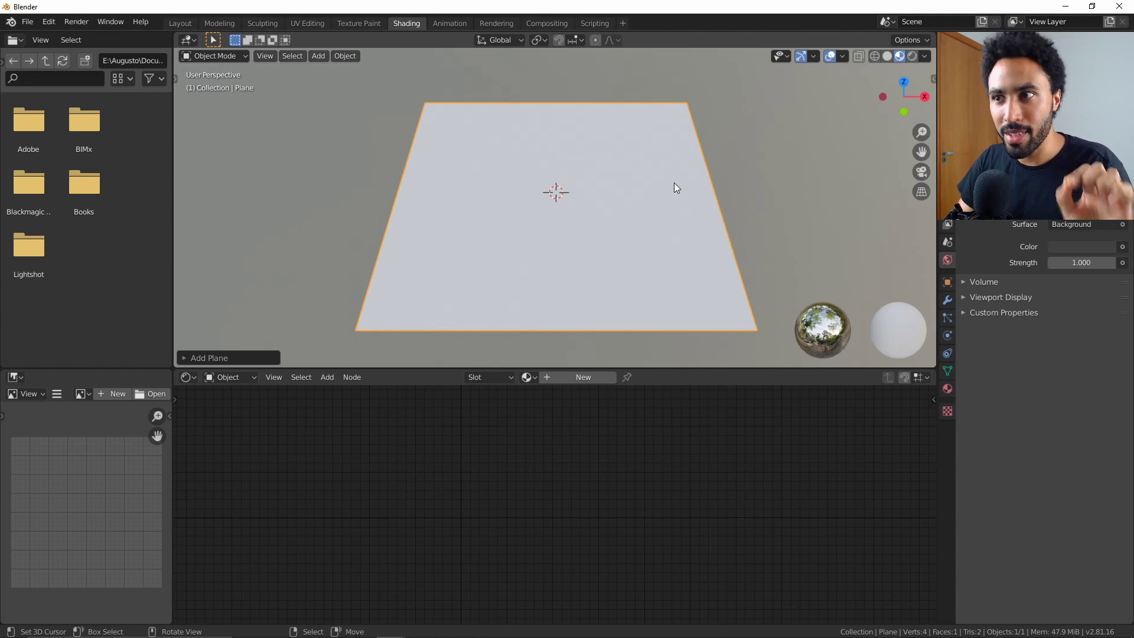
Step: Create the new material Material.001 on the plane and pan to its nodes
click(593, 380)
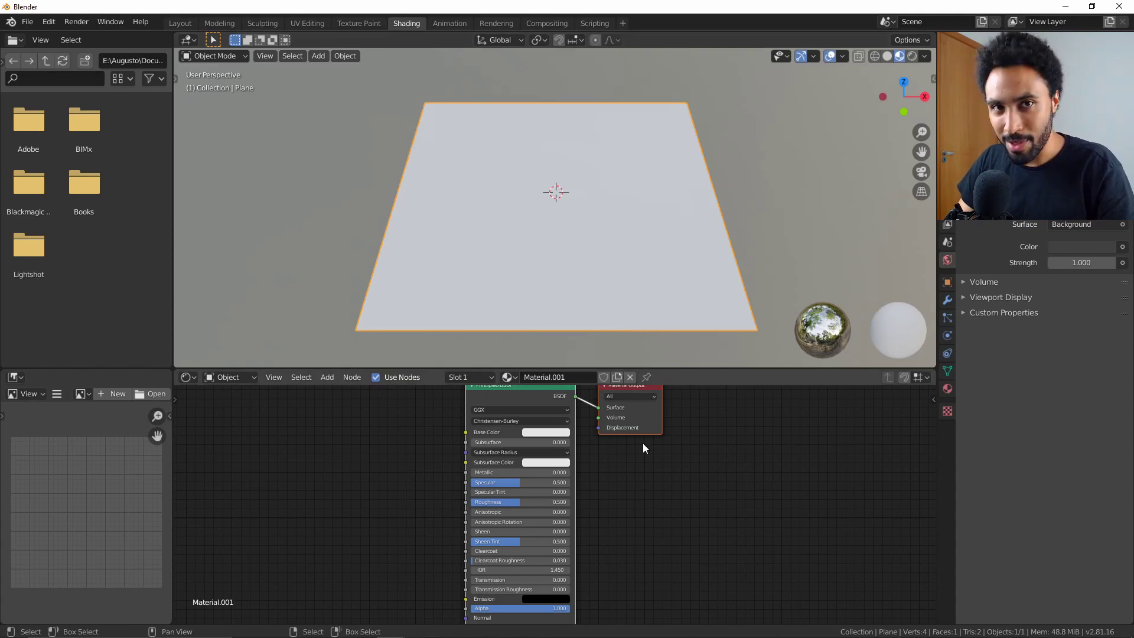
middle_drag(642, 443, 683, 480)
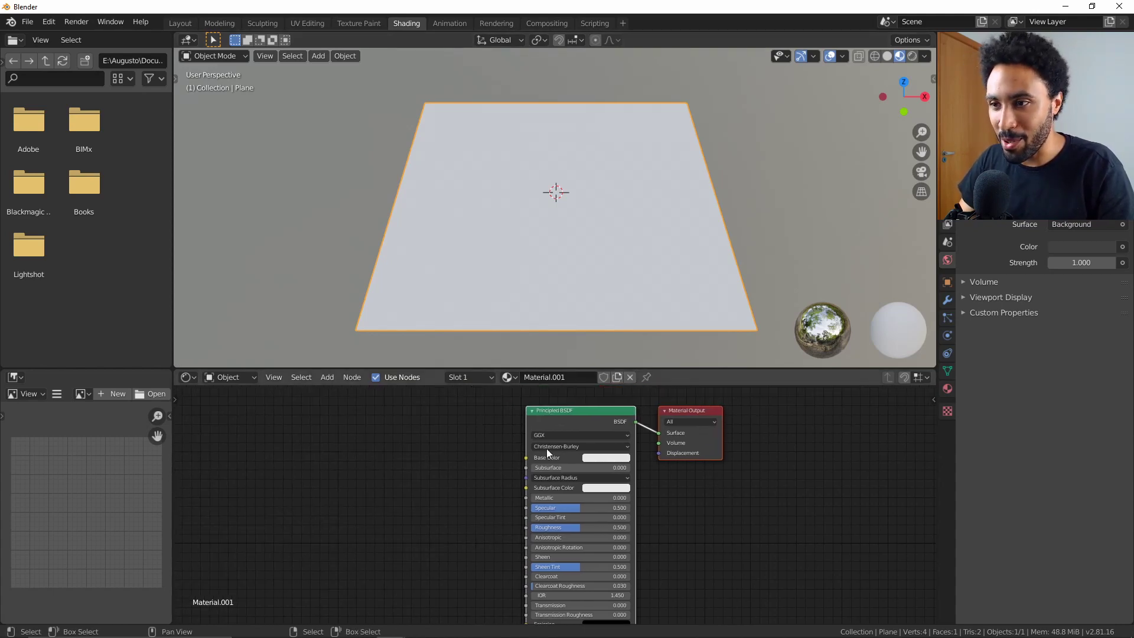
key(alt+Tab)
Step: Cycle through the Novas, 3D blend Files and Imagens Explorer windows
click(810, 325)
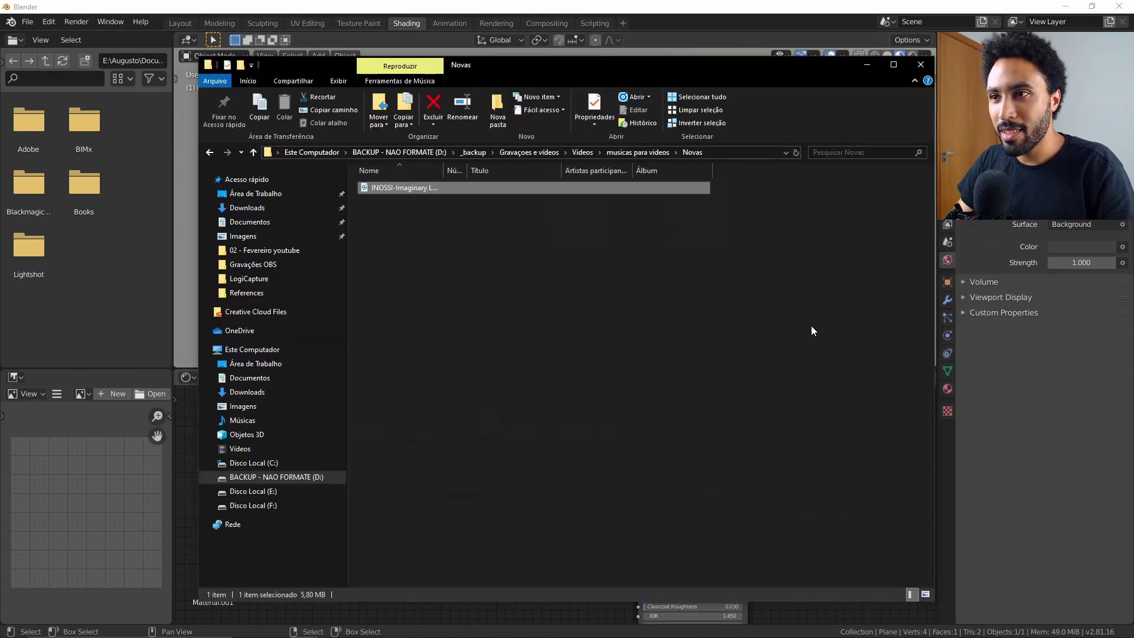
key(alt+Tab)
click(791, 448)
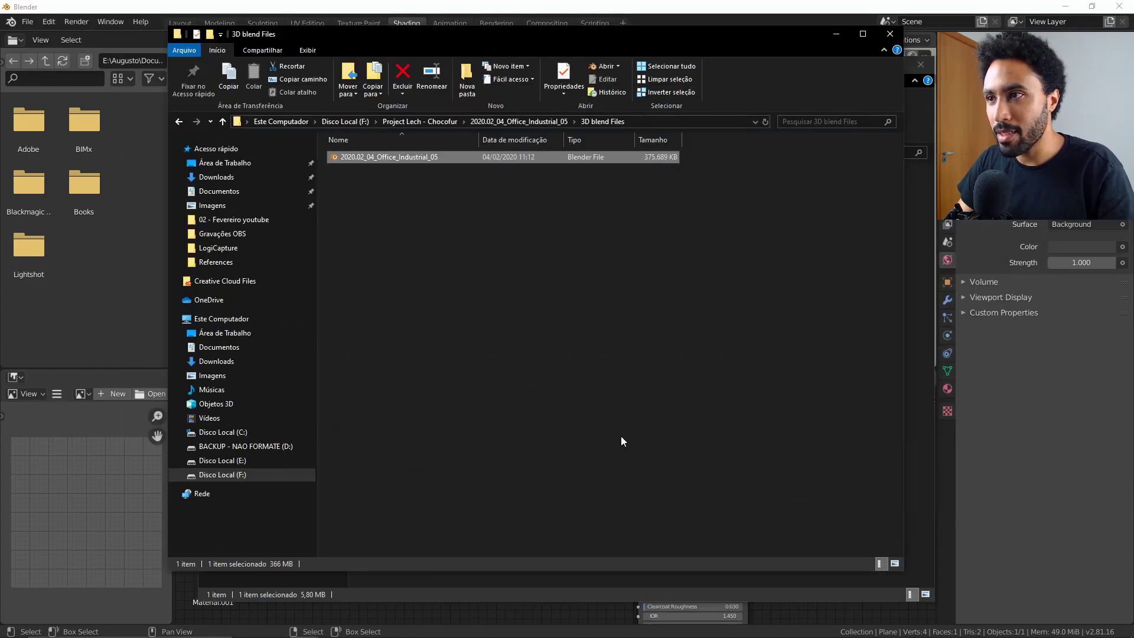
key(alt+Tab)
click(719, 193)
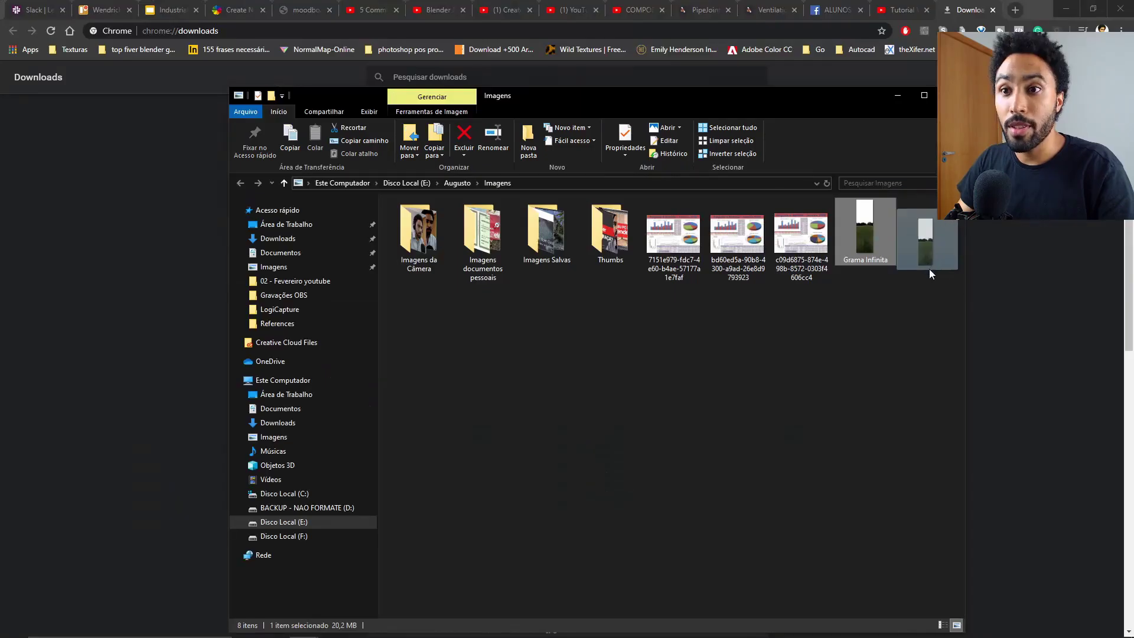
key(alt+Tab)
key(alt+Tab)
key(alt+Tab)
key(alt+Tab)
key(alt+Tab)
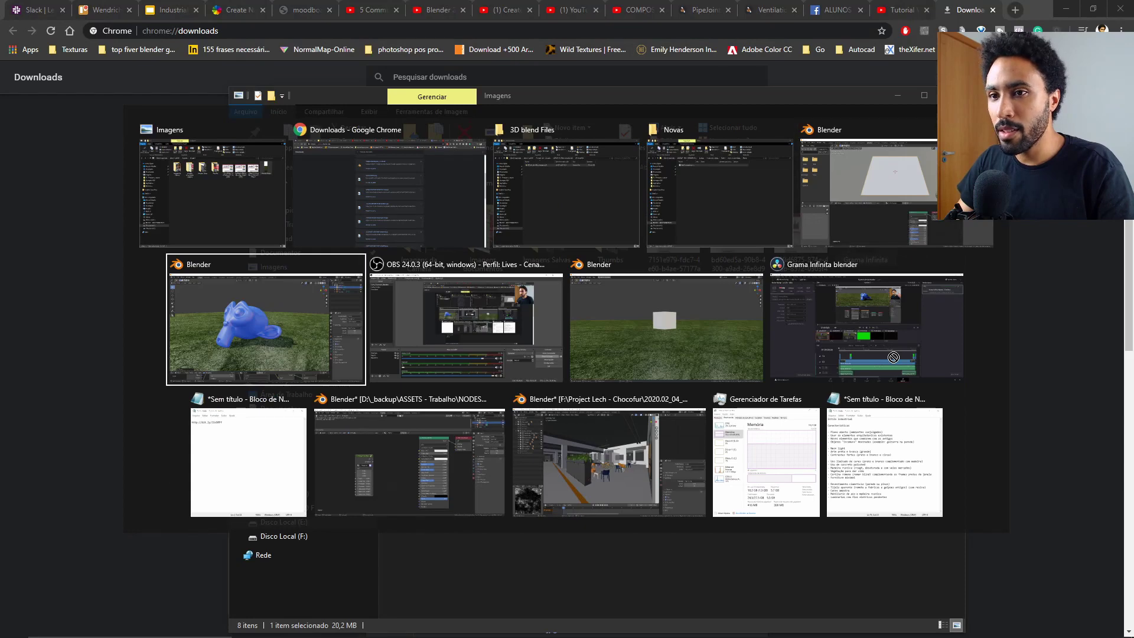
key(alt+Tab)
key(alt+Tab)
key(alt+Tab)
key(alt+Tab)
key(alt+Tab)
key(alt+Tab)
key(alt+Tab)
key(alt+Tab)
key(alt+Tab)
key(alt+Tab)
key(alt+Tab)
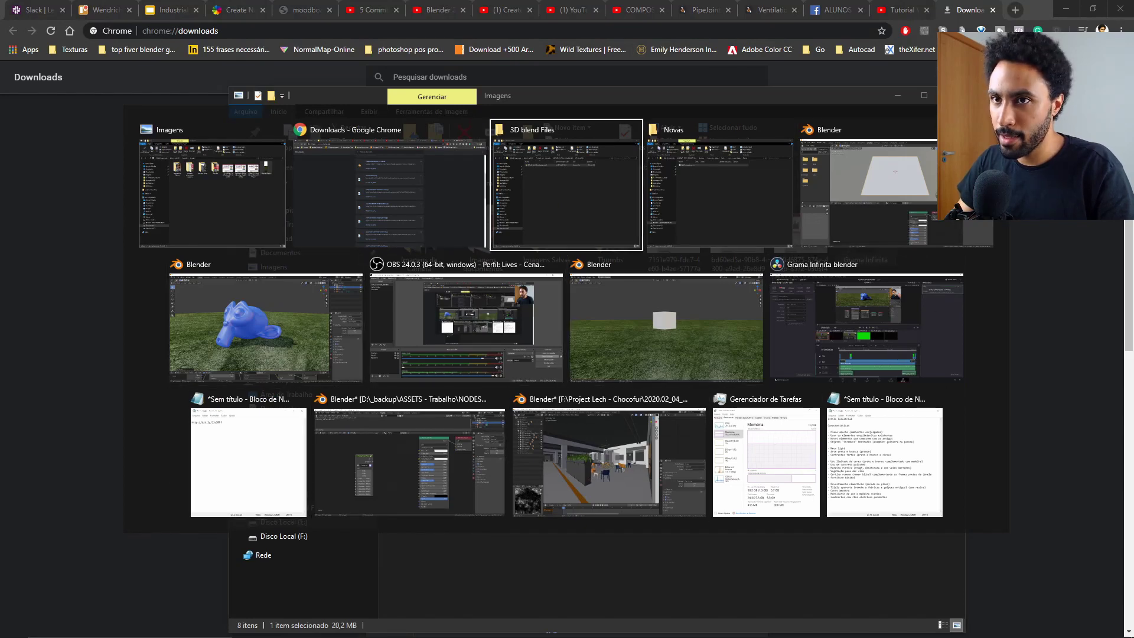
key(alt+Tab)
key(alt+Tab)
Step: Drop Grama Infinita.png into the material and wire its colour to Base Color
drag(433, 476, 426, 474)
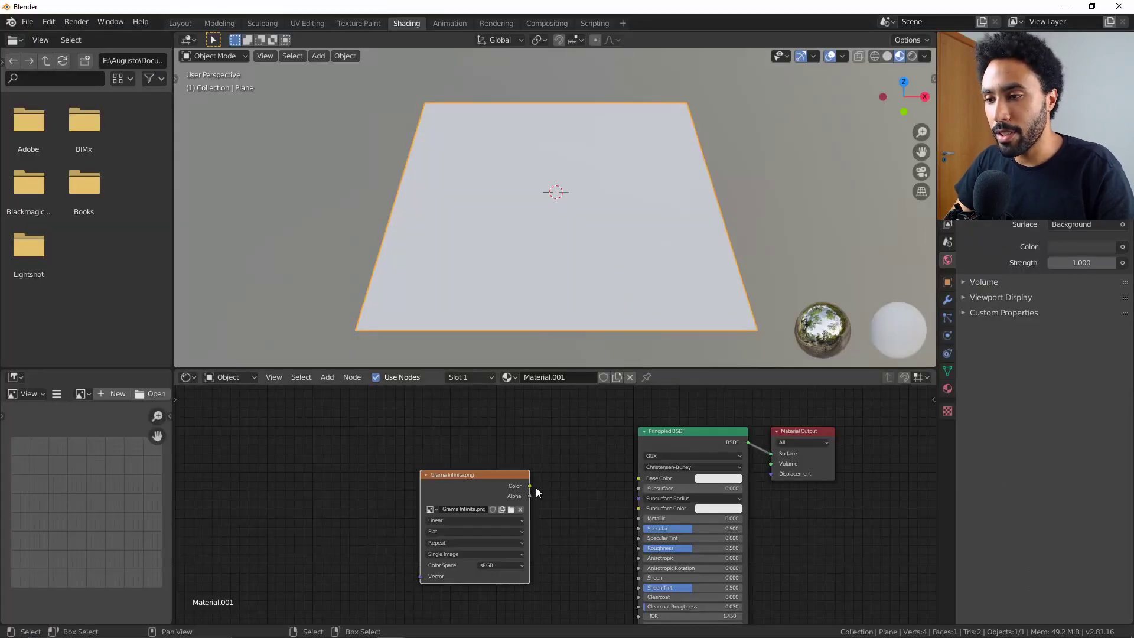
drag(532, 487, 637, 478)
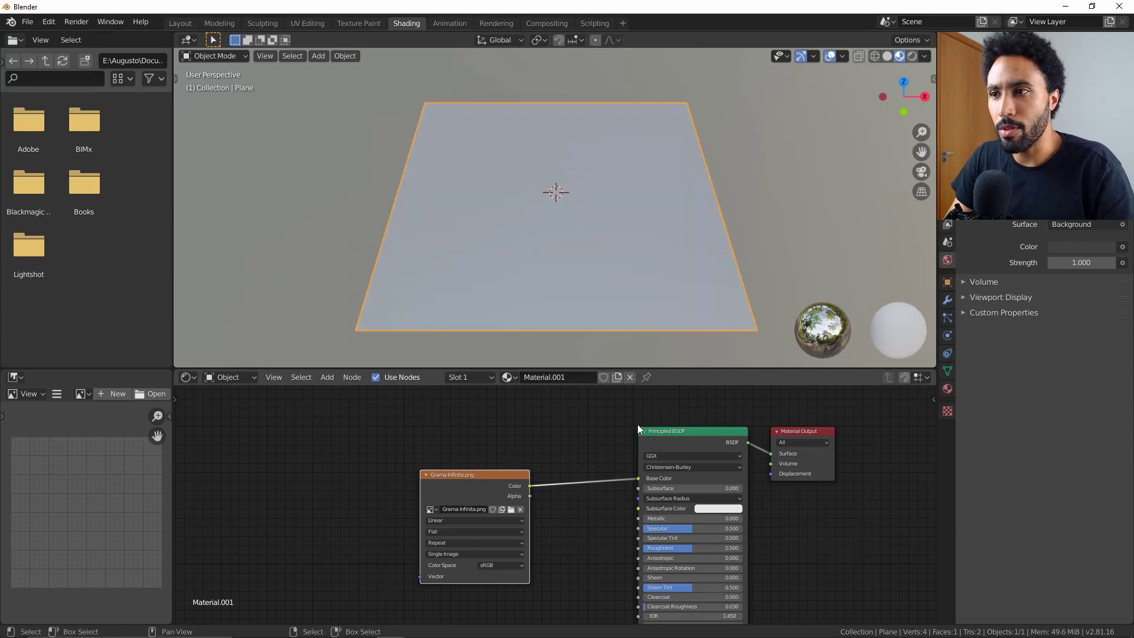
middle_drag(650, 210, 580, 225)
scroll(605, 267, up, 2)
middle_drag(618, 280, 634, 259)
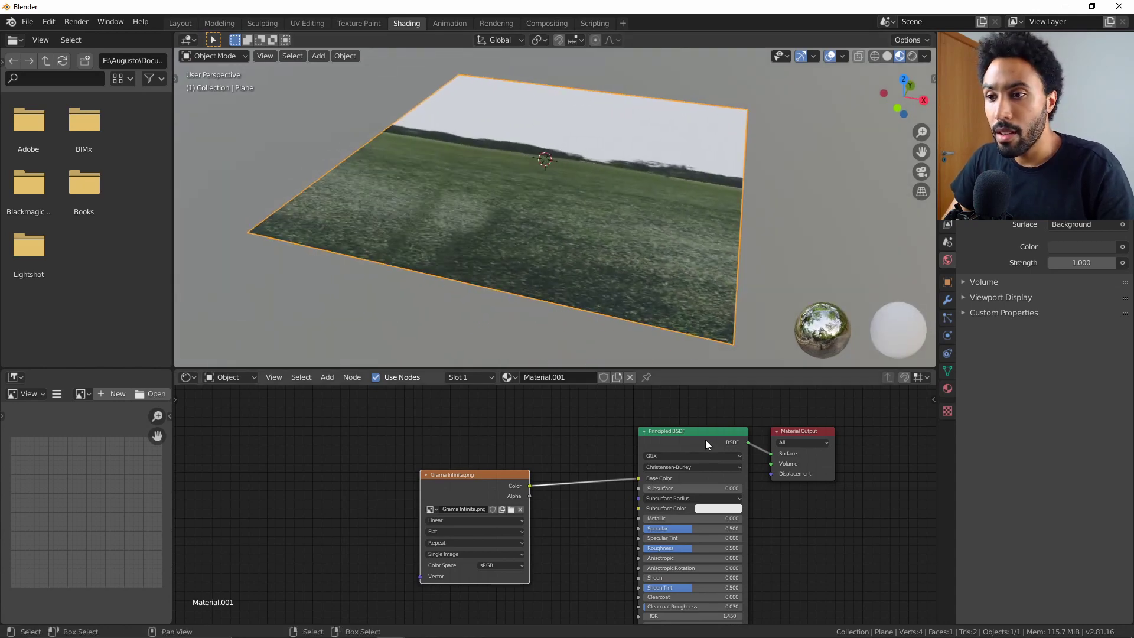
middle_drag(686, 447, 628, 452)
drag(627, 448, 609, 443)
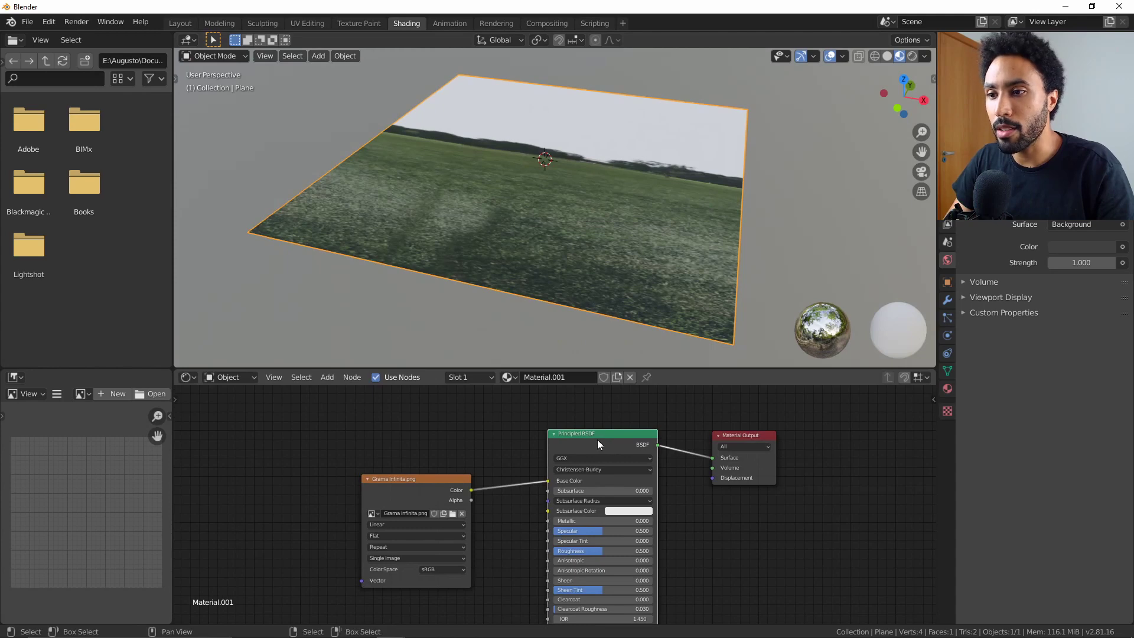
Step: Check that the Node Wrangler add-on is enabled in Preferences, searching 'node'
click(48, 22)
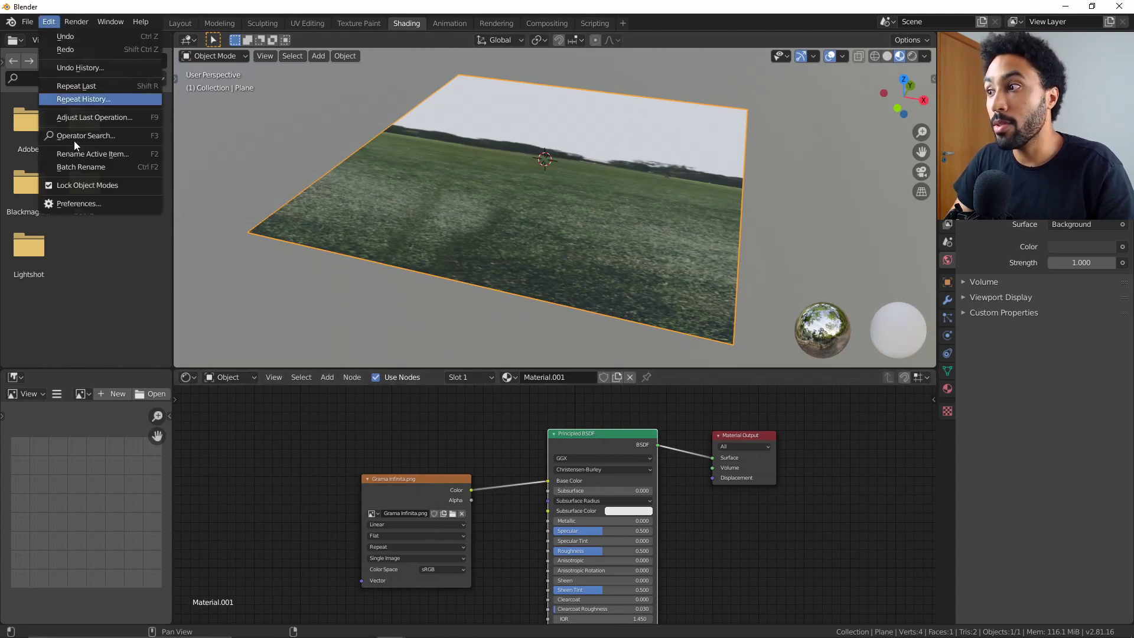
click(90, 203)
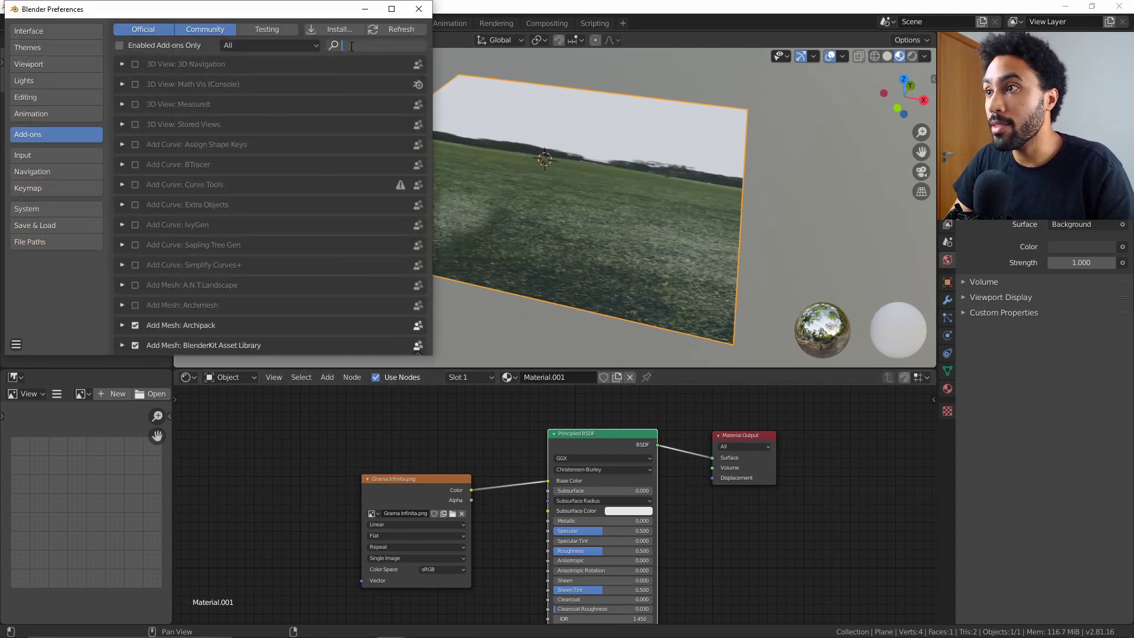
text(node)
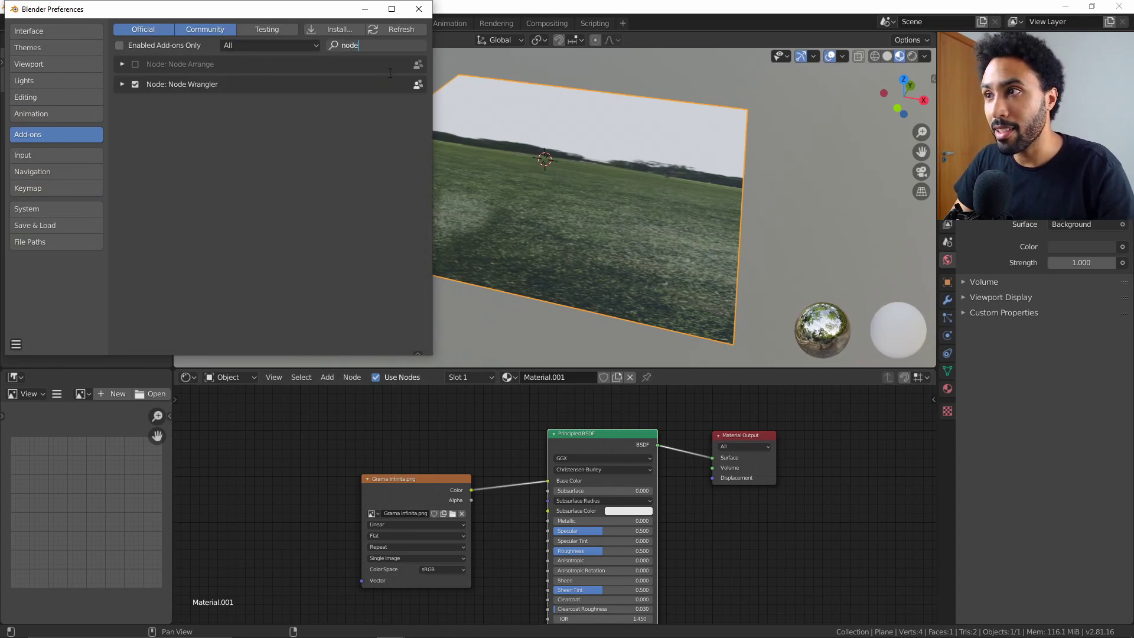
click(426, 9)
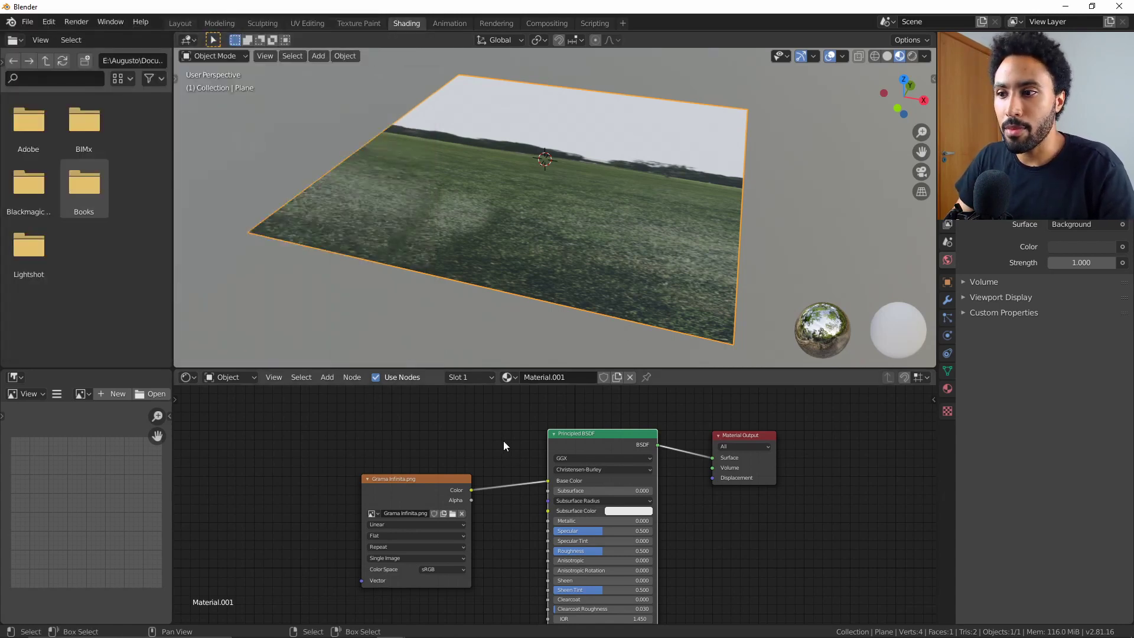
Step: Swap the Principled BSDF for a Diffuse BSDF still fed by the grass image
drag(428, 490, 427, 447)
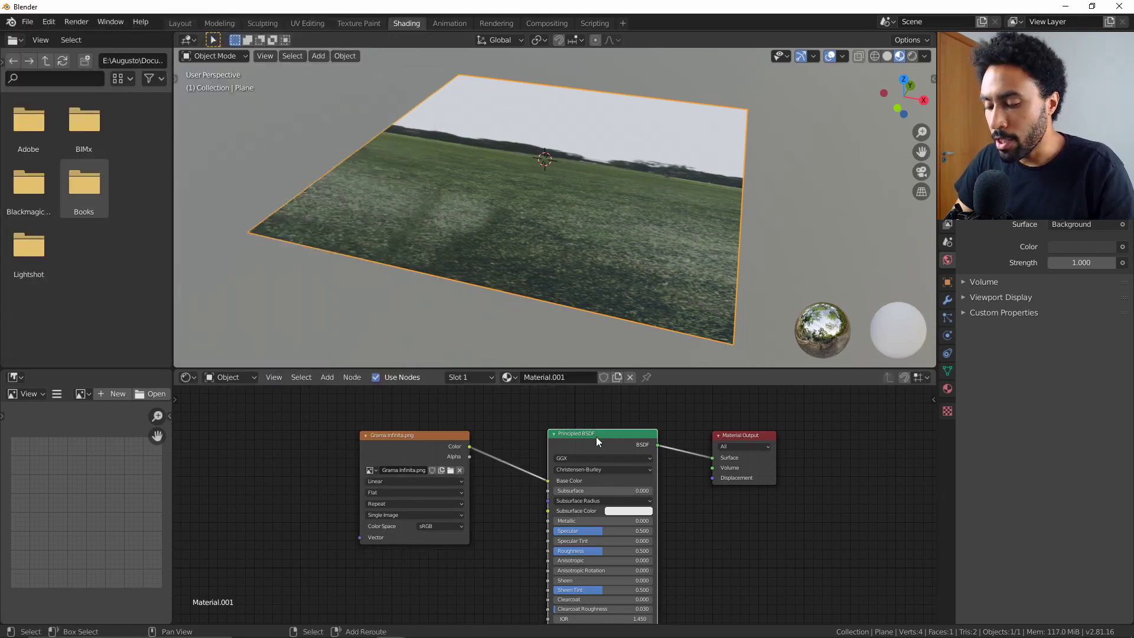
key(shift+s)
mouse_move(597, 437)
mouse_move(537, 463)
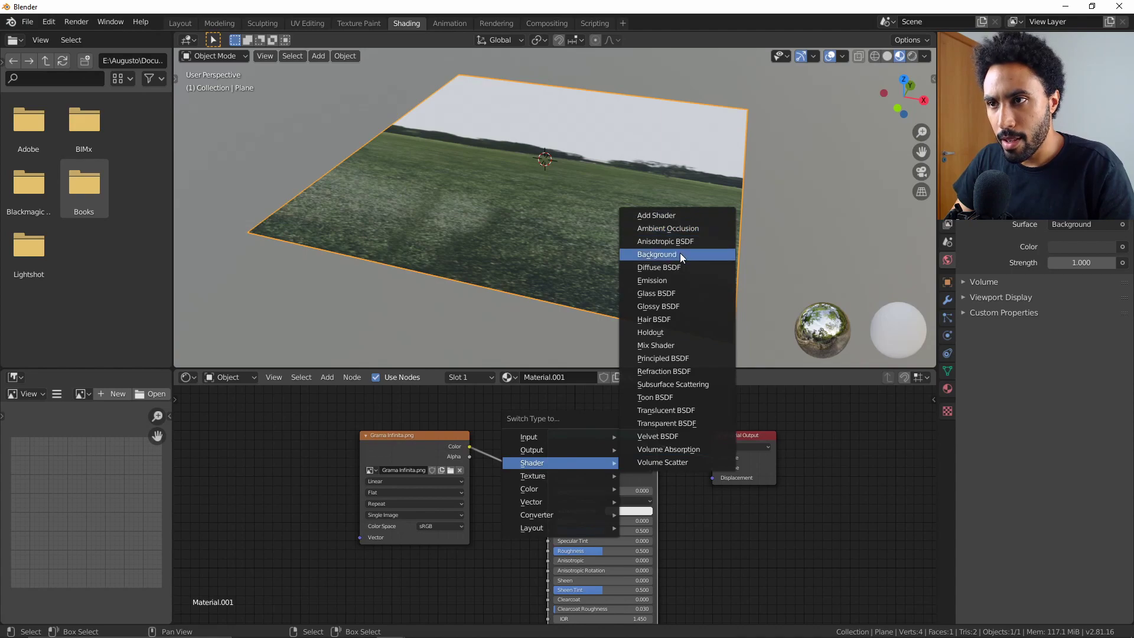
click(676, 268)
middle_drag(598, 267, 610, 295)
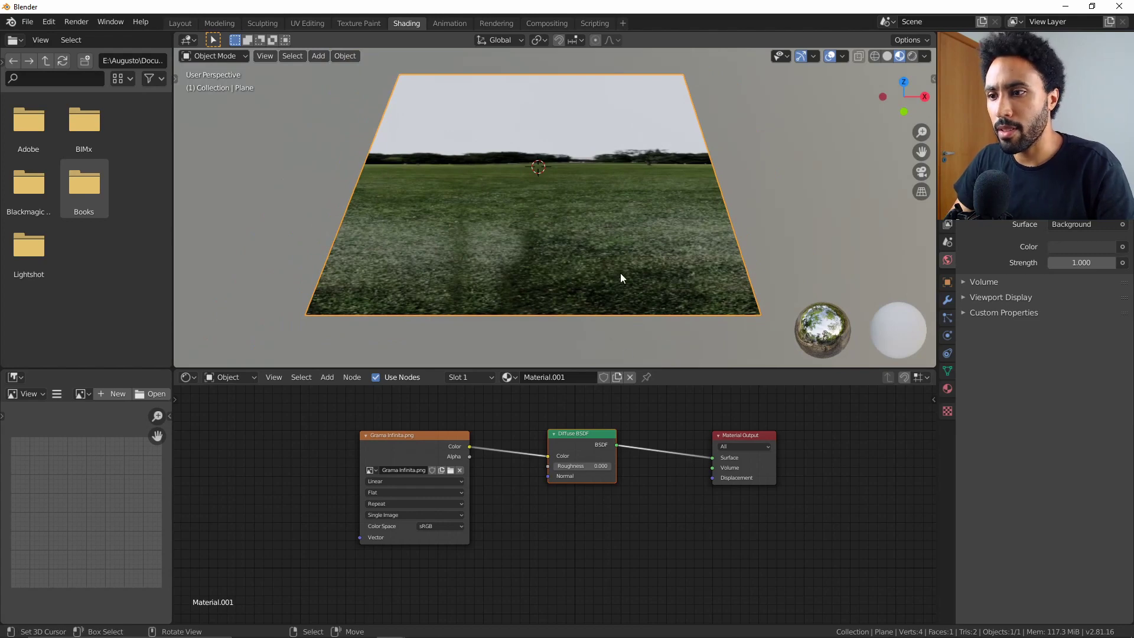
middle_drag(586, 506, 686, 530)
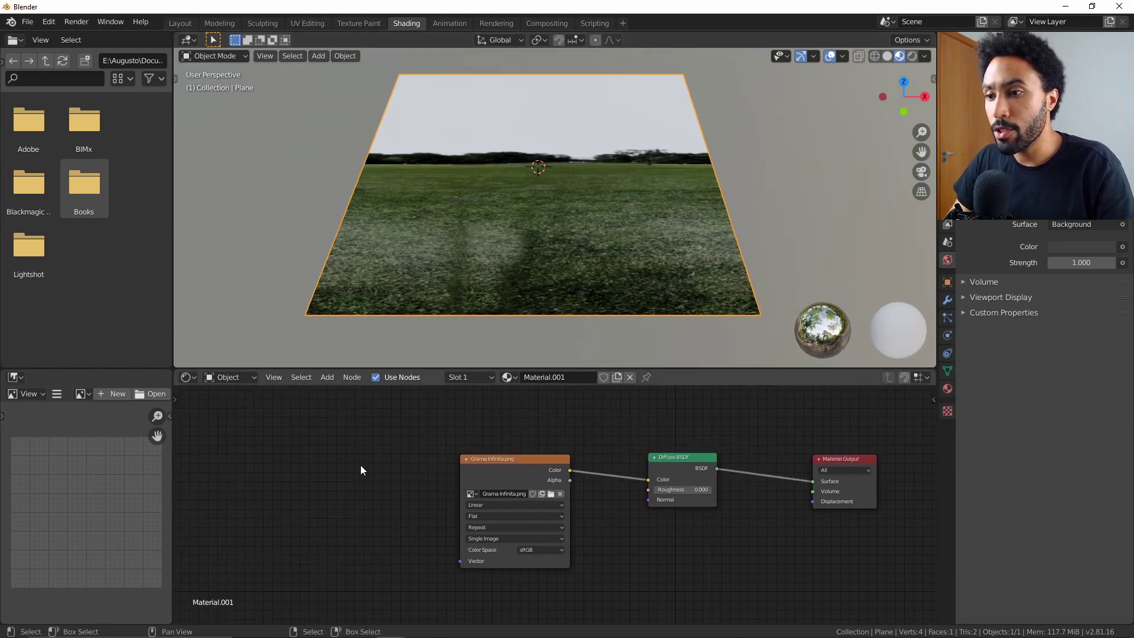
click(493, 473)
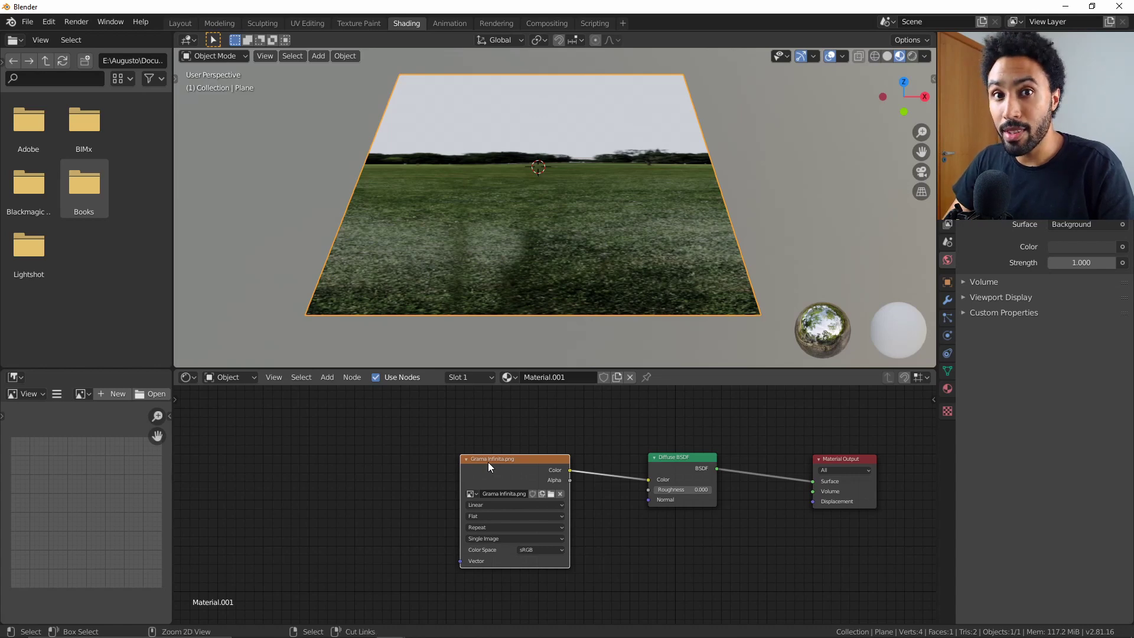
Step: Add Texture Coordinate and Mapping nodes, linking Reflection into the Mapping Vector
key(ctrl+t)
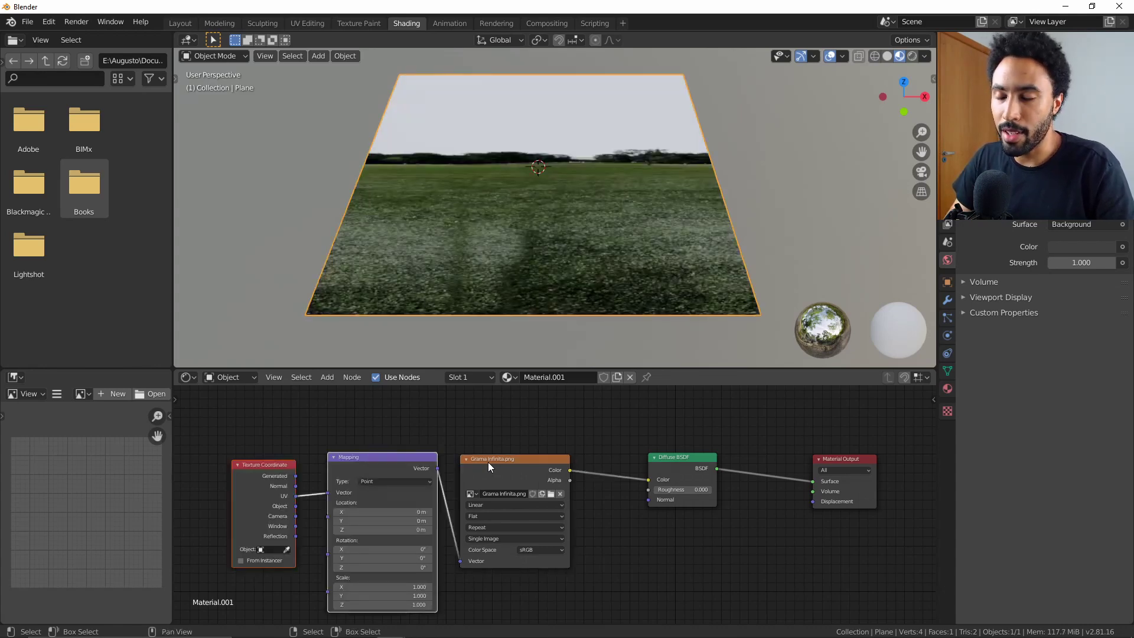
ctrl+scroll(485, 431, left, 5)
middle_drag(582, 303, 615, 240)
scroll(518, 476, up, 1)
middle_drag(519, 476, 547, 426)
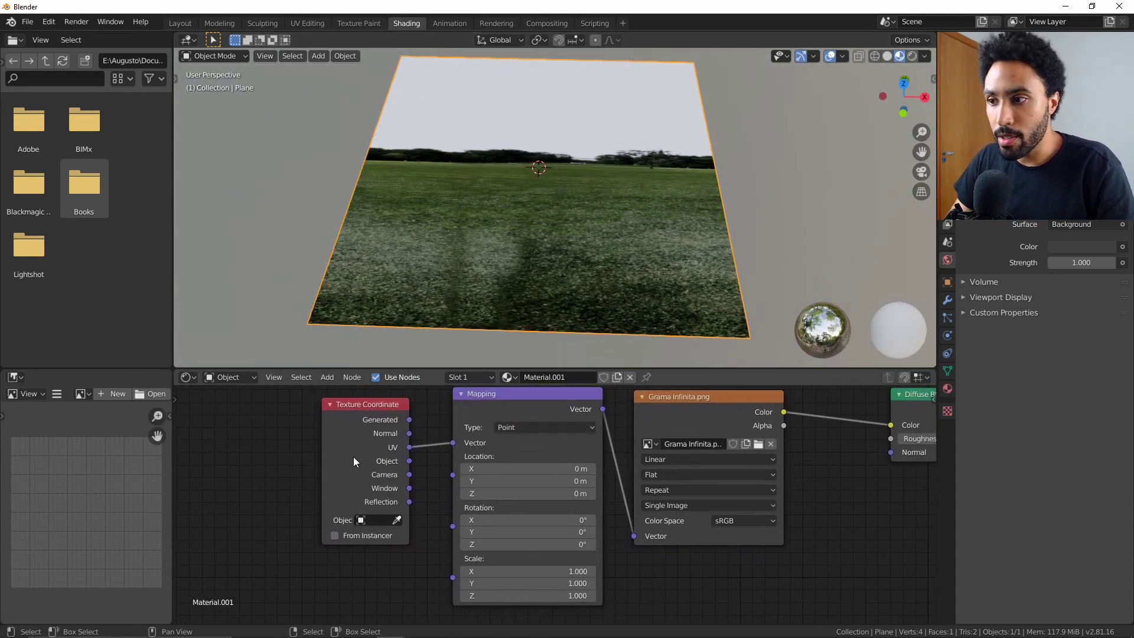
drag(396, 459, 317, 515)
middle_drag(270, 490, 295, 446)
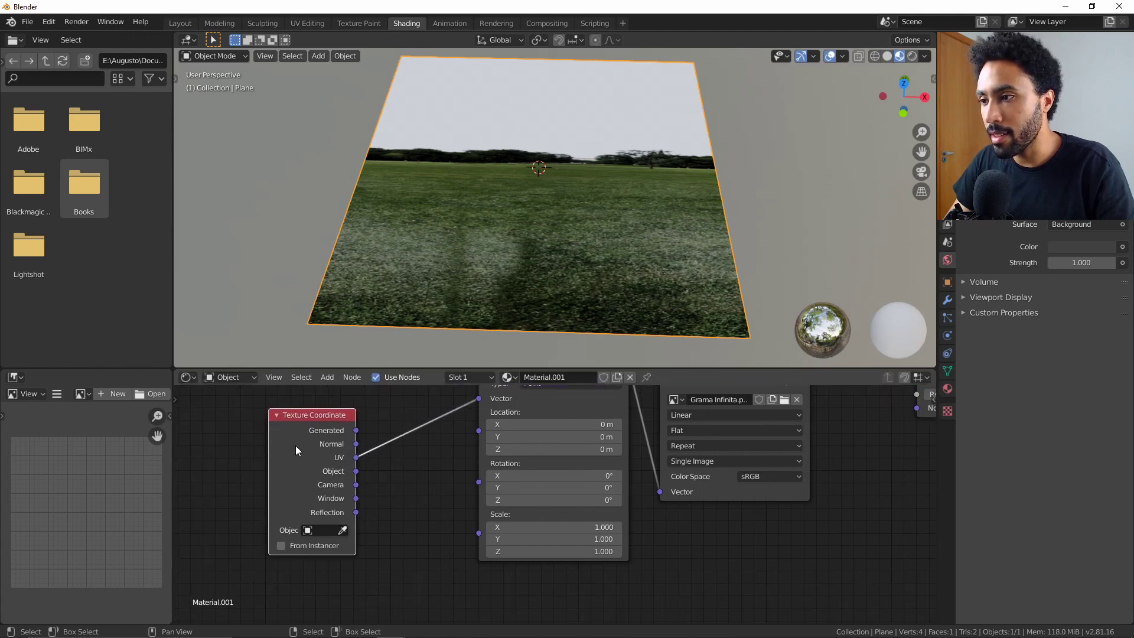
middle_drag(349, 550, 335, 582)
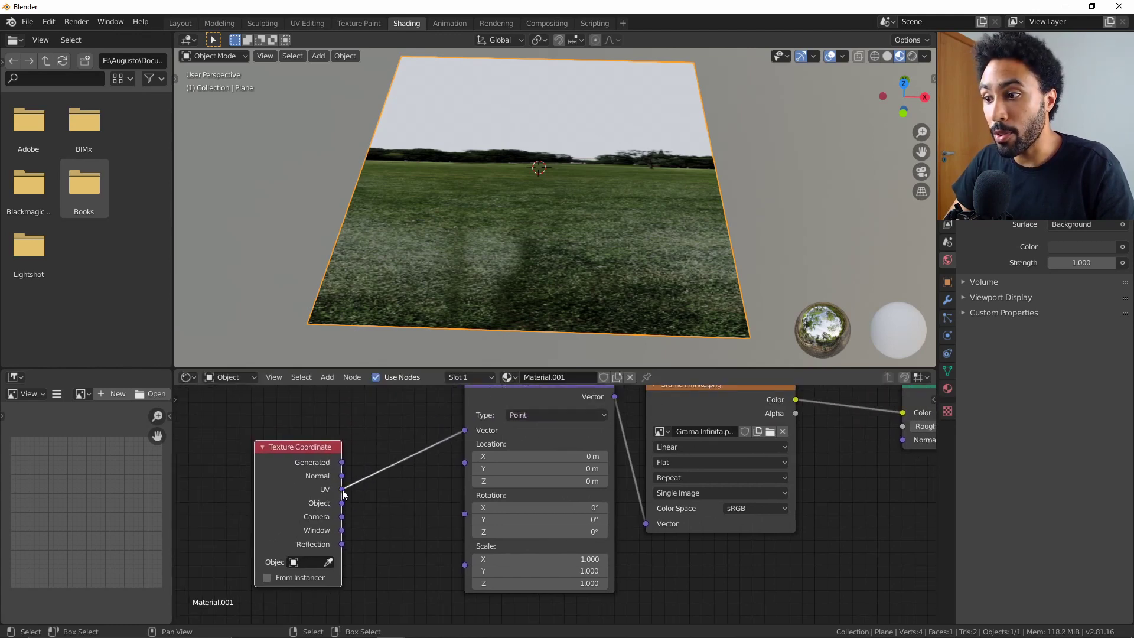
drag(345, 546, 357, 531)
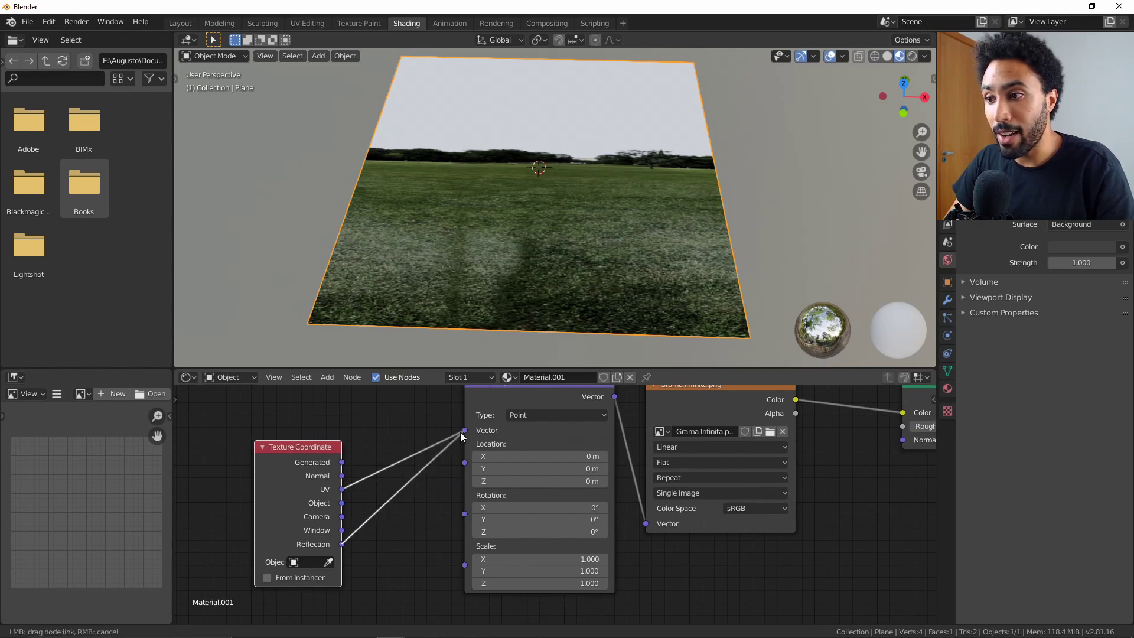
drag(463, 436, 464, 430)
Step: Orbit to view the reflected grass panorama and hide the viewport overlays
mouse_move(562, 221)
middle_down()
mouse_move(561, 247)
mouse_move(505, 217)
mouse_move(597, 241)
mouse_move(672, 199)
mouse_move(612, 189)
mouse_move(560, 229)
middle_up()
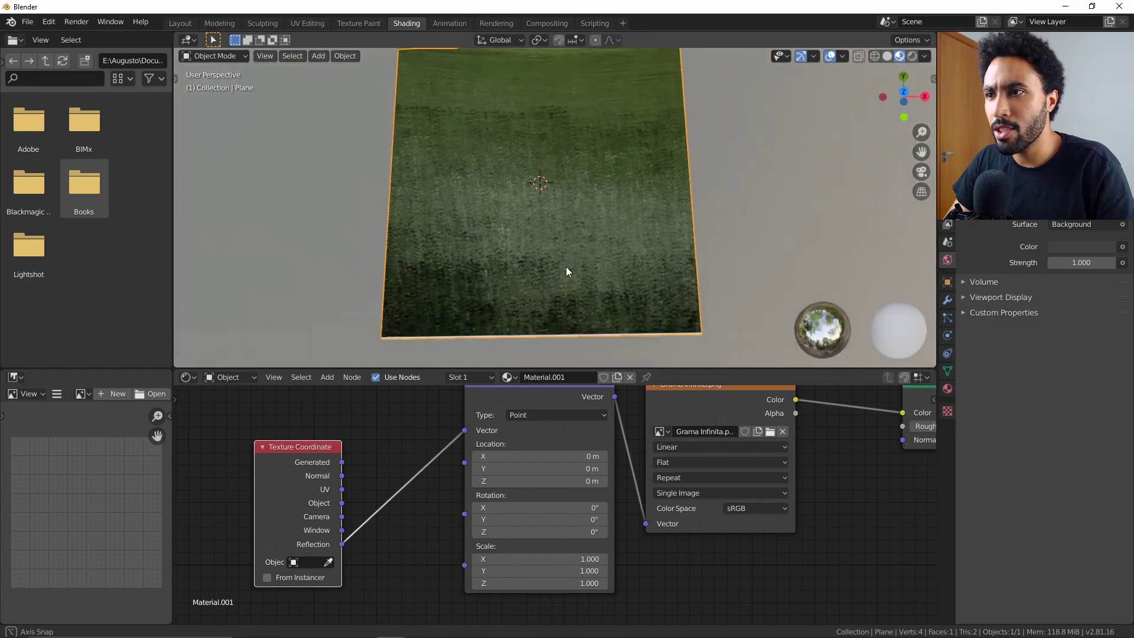
middle_drag(565, 272, 565, 242)
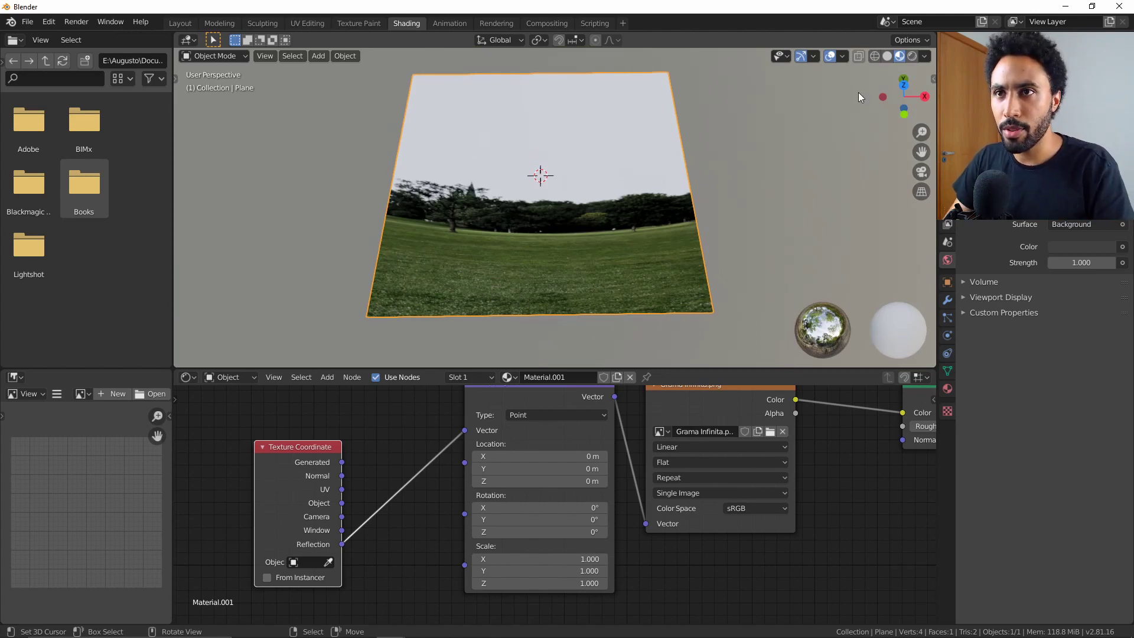
key(z)
click(628, 59)
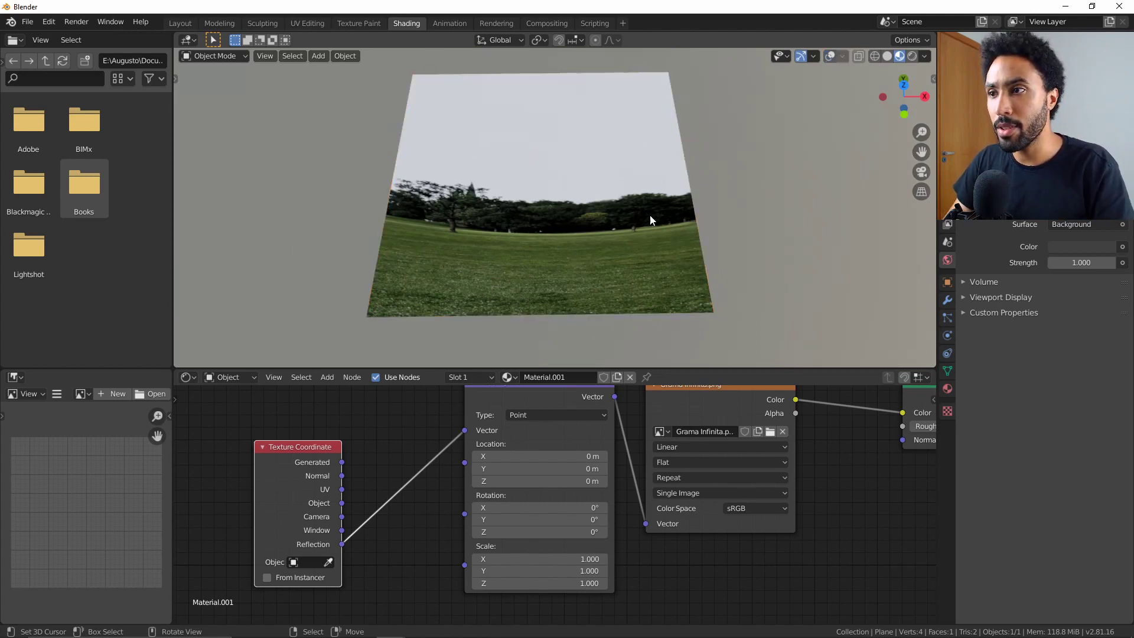
Step: Set the Mapping node's Rotation X to 90° and inspect the grass-and-trees horizon
click(539, 452)
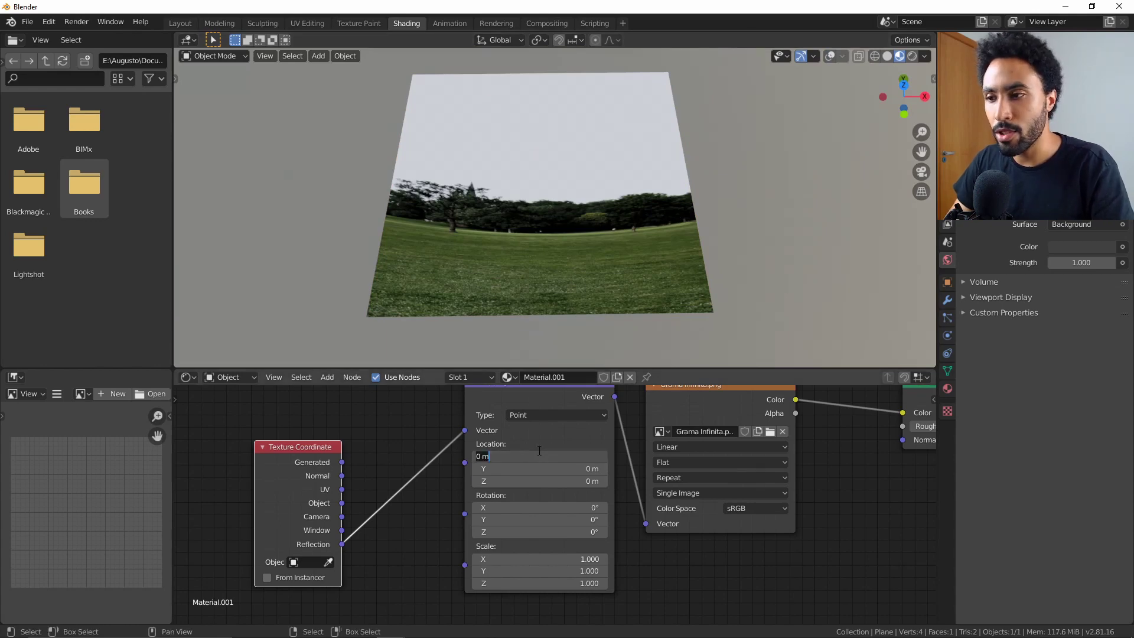
key(Escape)
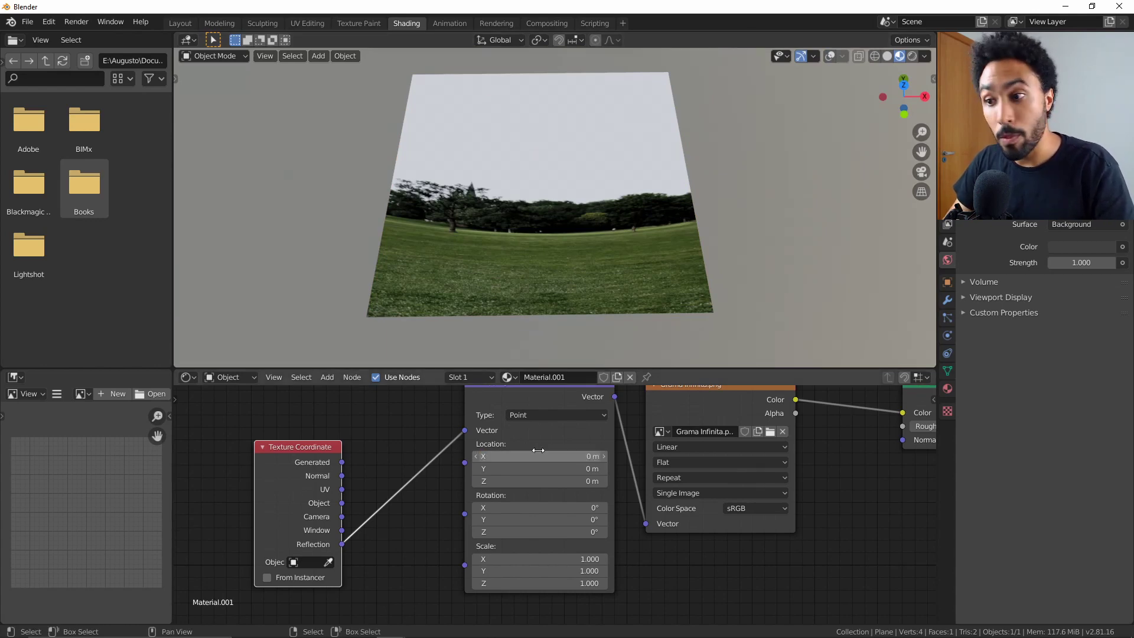
click(538, 508)
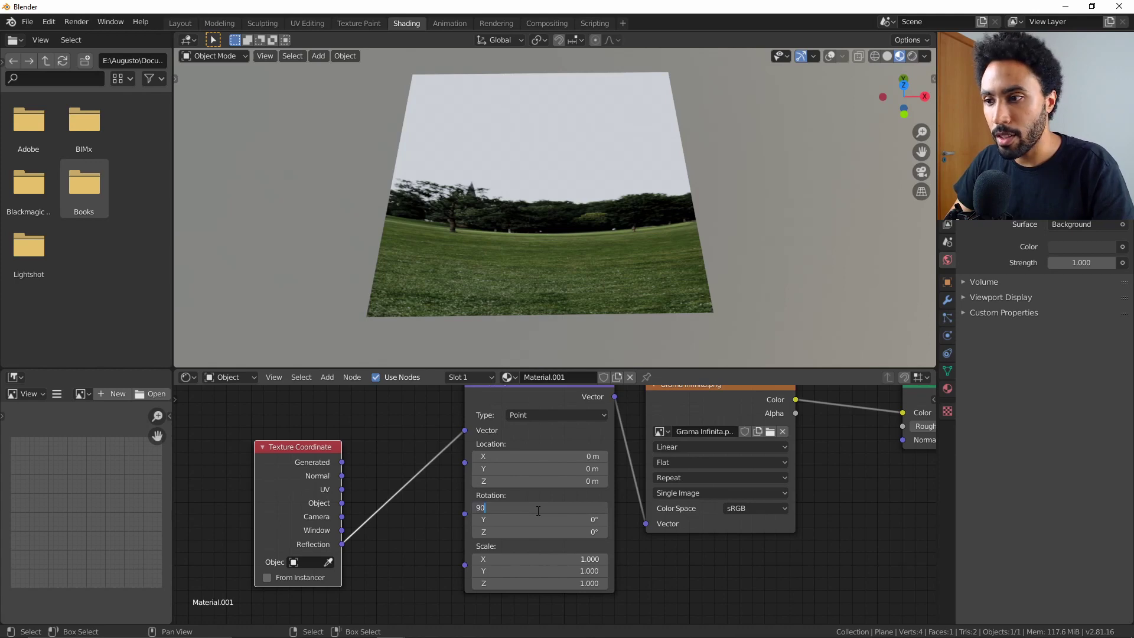
key(Return)
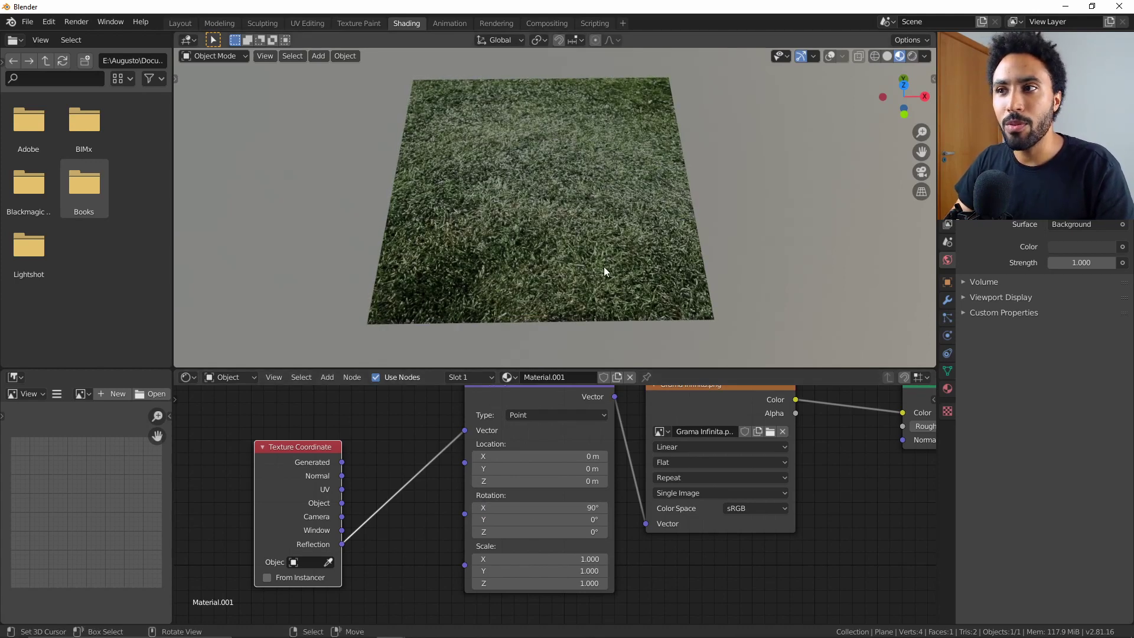
middle_drag(604, 267, 573, 211)
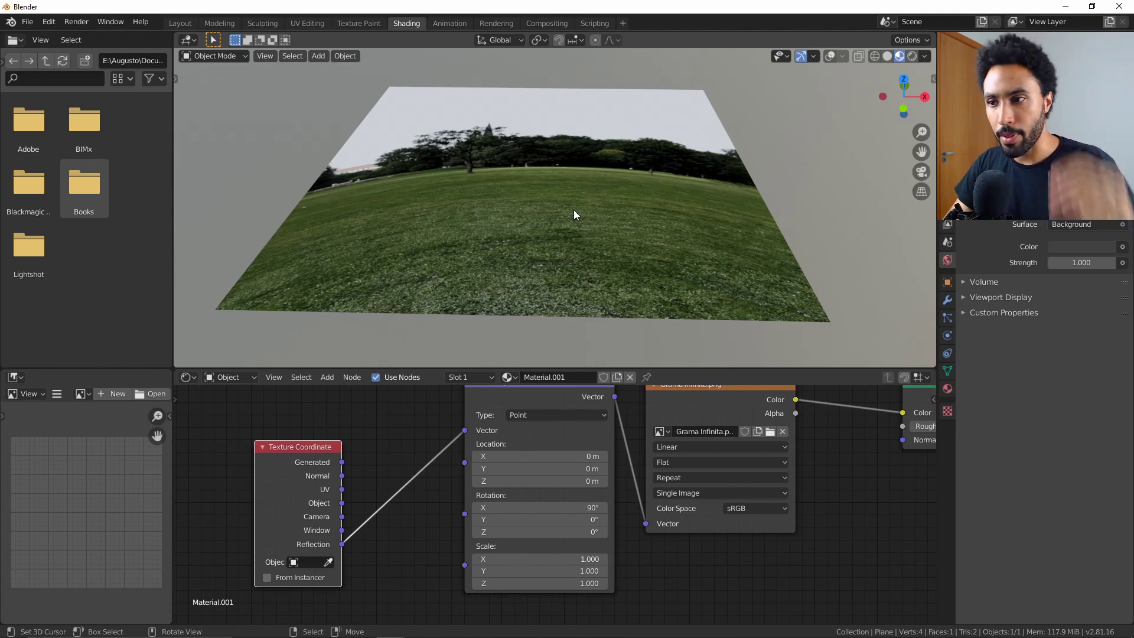
Step: Lower the Mapping node's Location Y to -0.5 m and view the plane along the horizon
scroll(533, 469, up, 2)
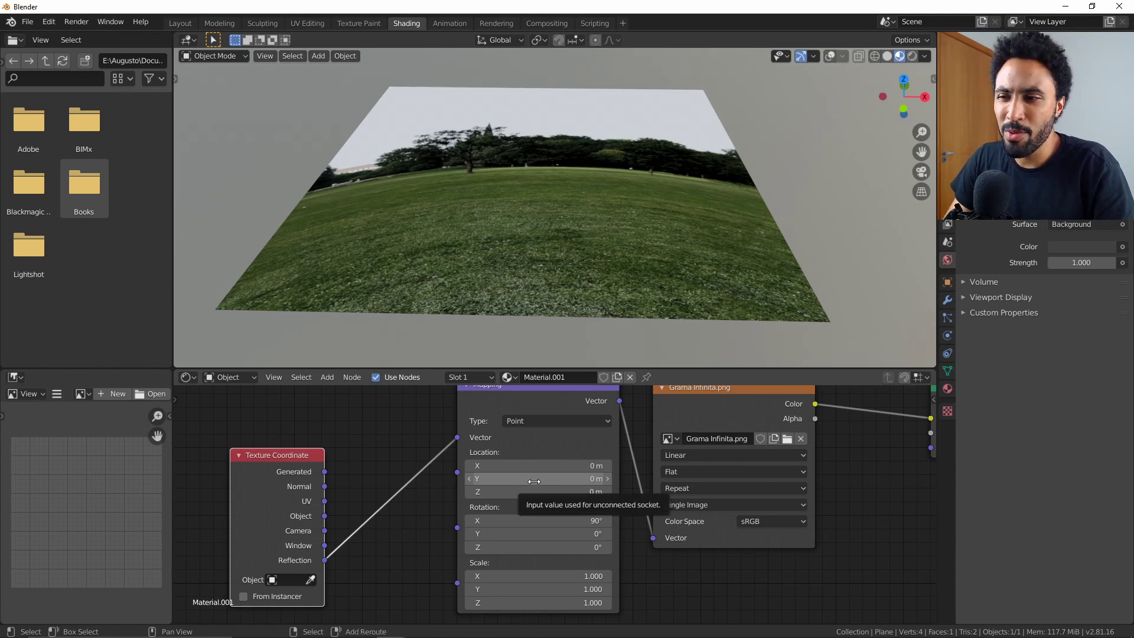
mouse_move(534, 482)
mouse_down()
mouse_move(562, 481)
mouse_move(553, 478)
mouse_up()
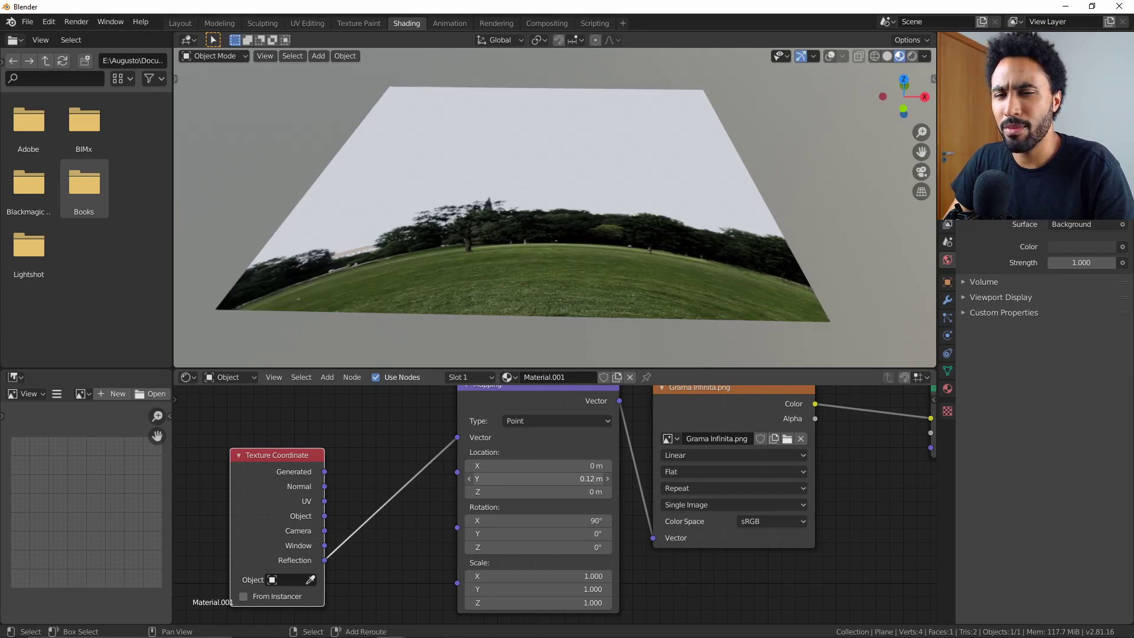
drag(552, 478, 444, 478)
middle_drag(562, 232, 597, 256)
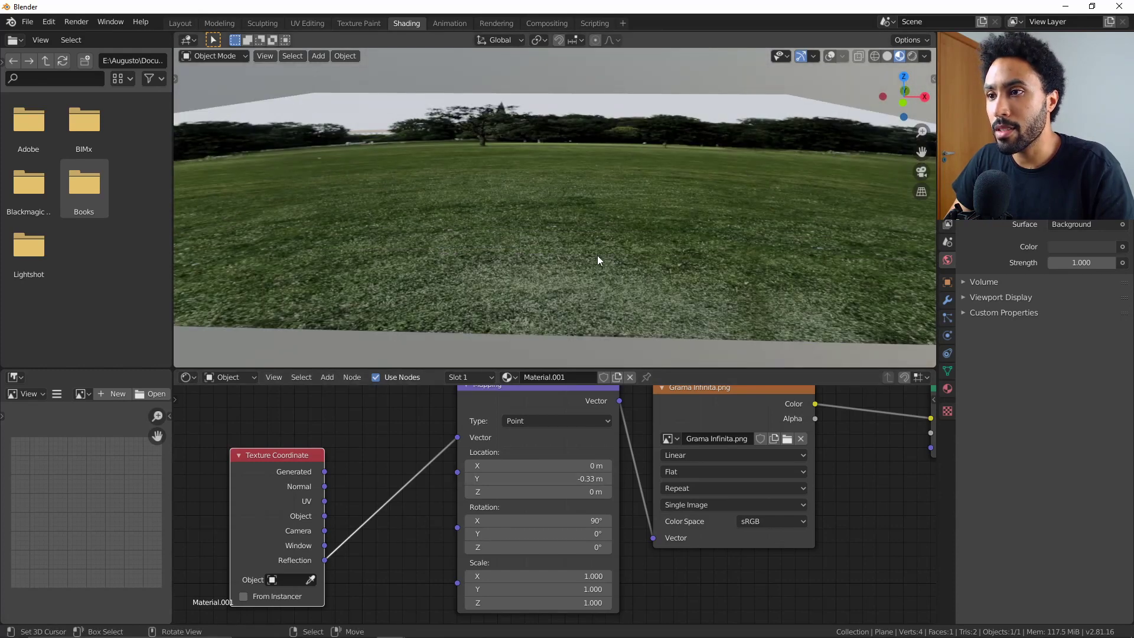
double_click(534, 483)
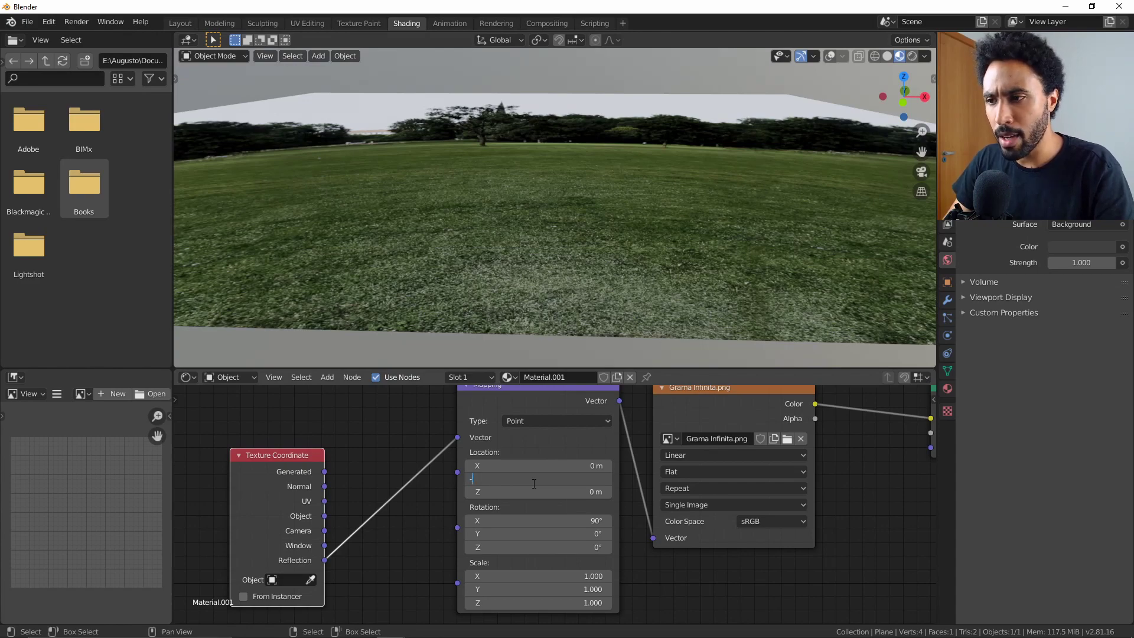
key(Return)
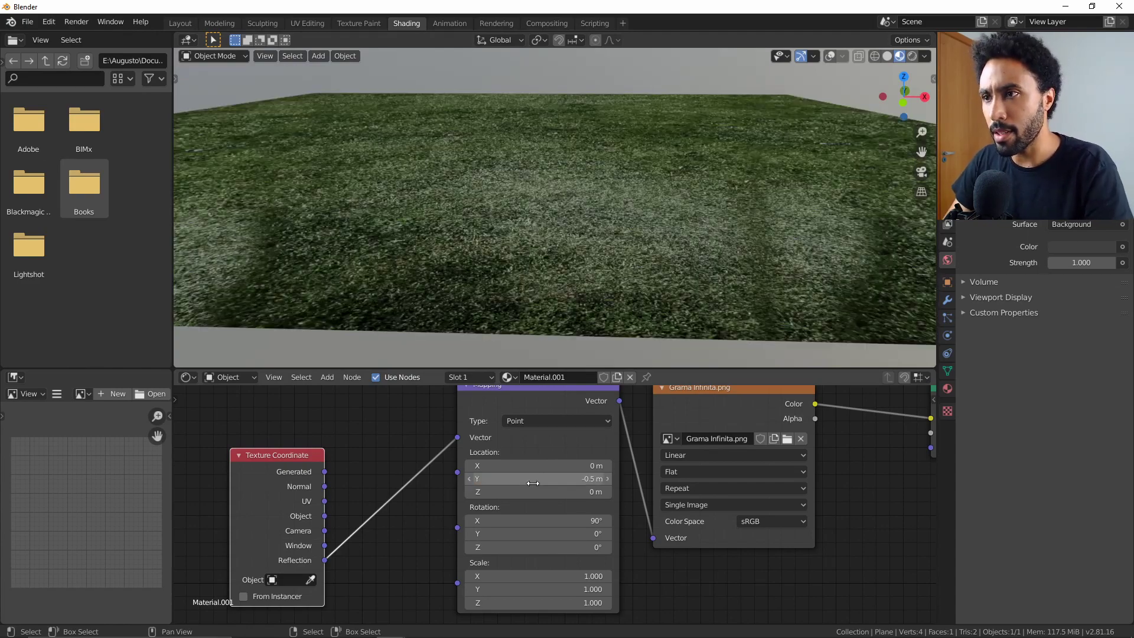
middle_drag(614, 231, 653, 201)
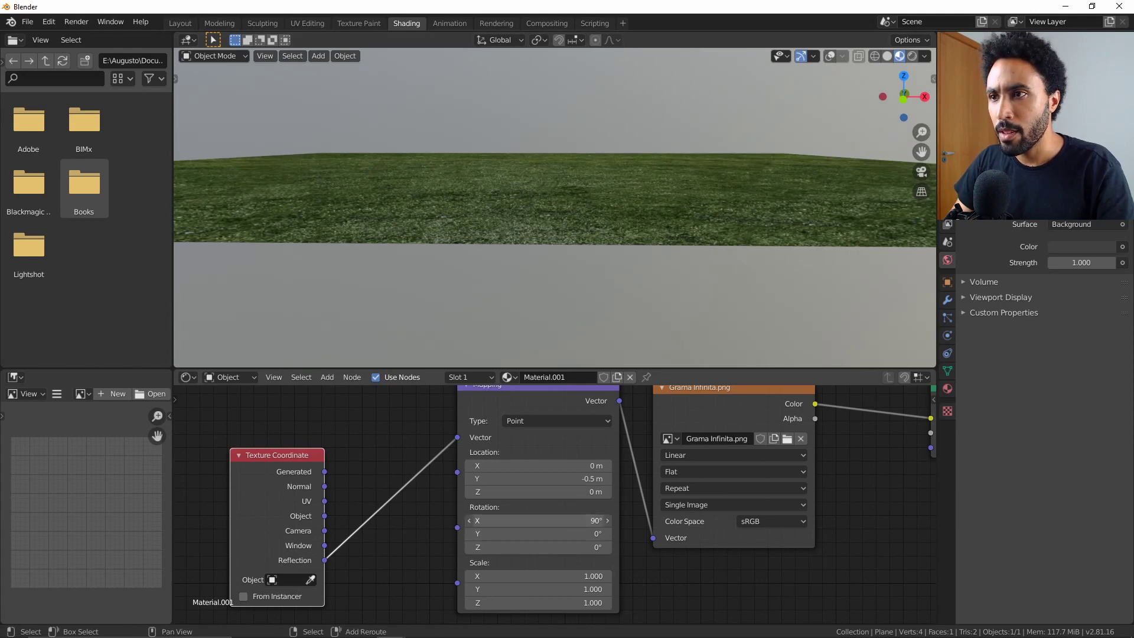
Step: Restore Location Y to exactly -0.5 m after a nudge to -0.44 m, then view the plane from above
drag(562, 480, 570, 481)
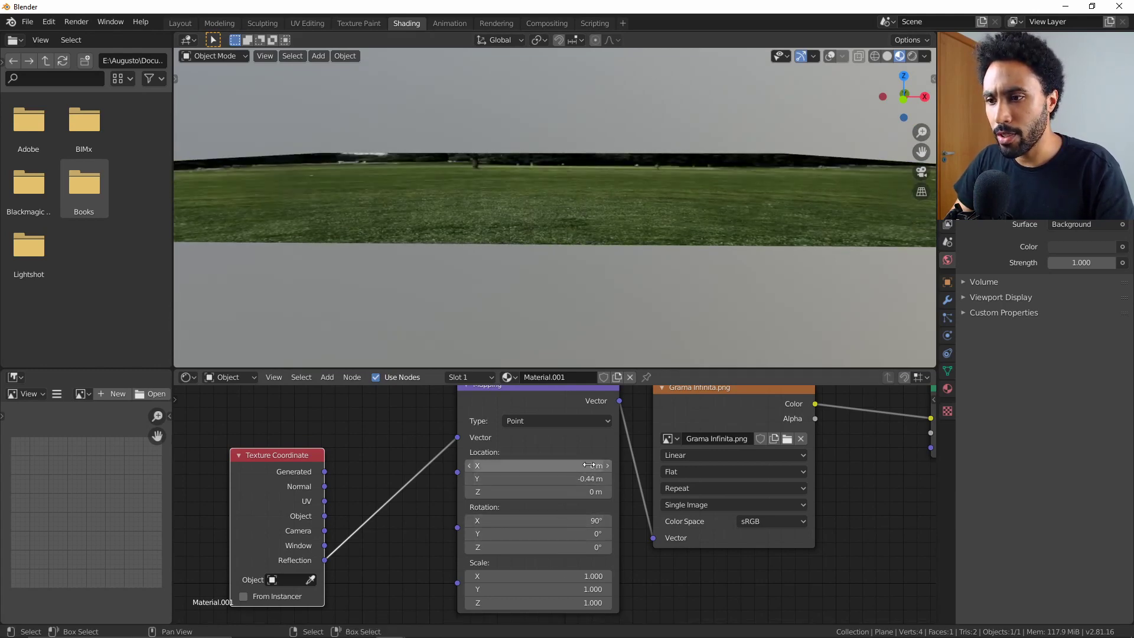
middle_drag(512, 175, 590, 367)
double_click(548, 477)
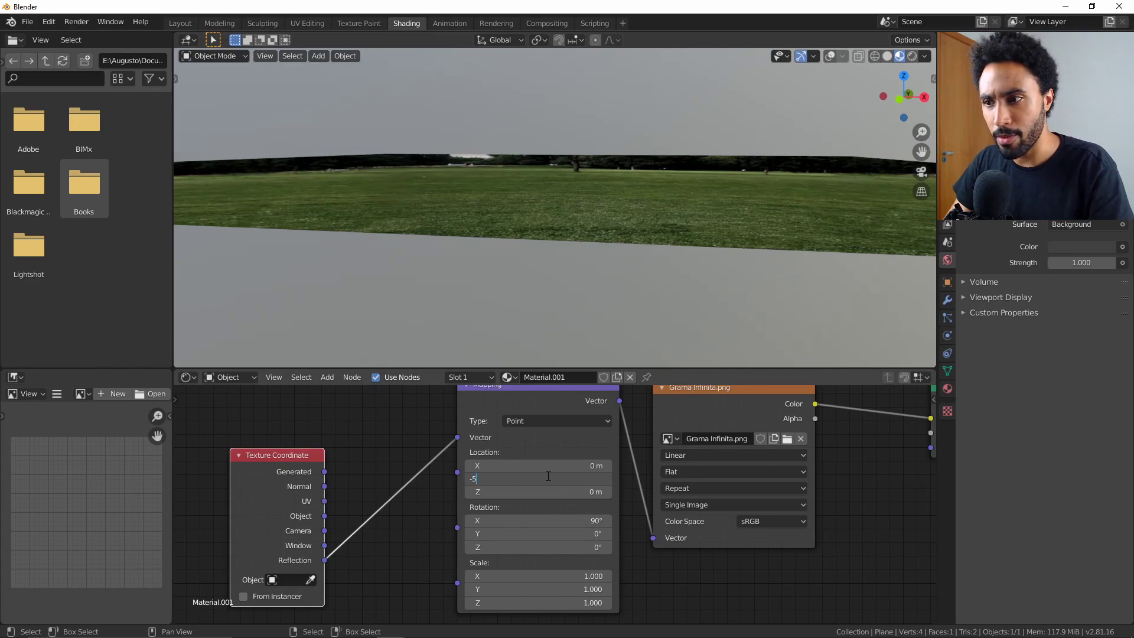
text(-0.5)
key(Return)
middle_drag(698, 278, 636, 267)
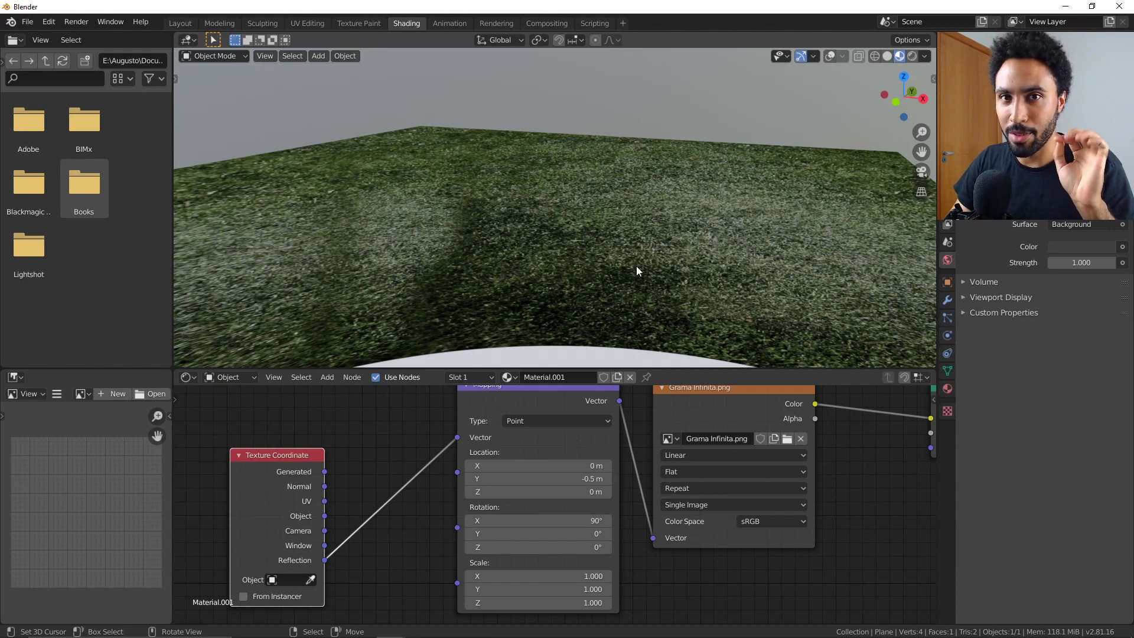
middle_drag(680, 193, 612, 224)
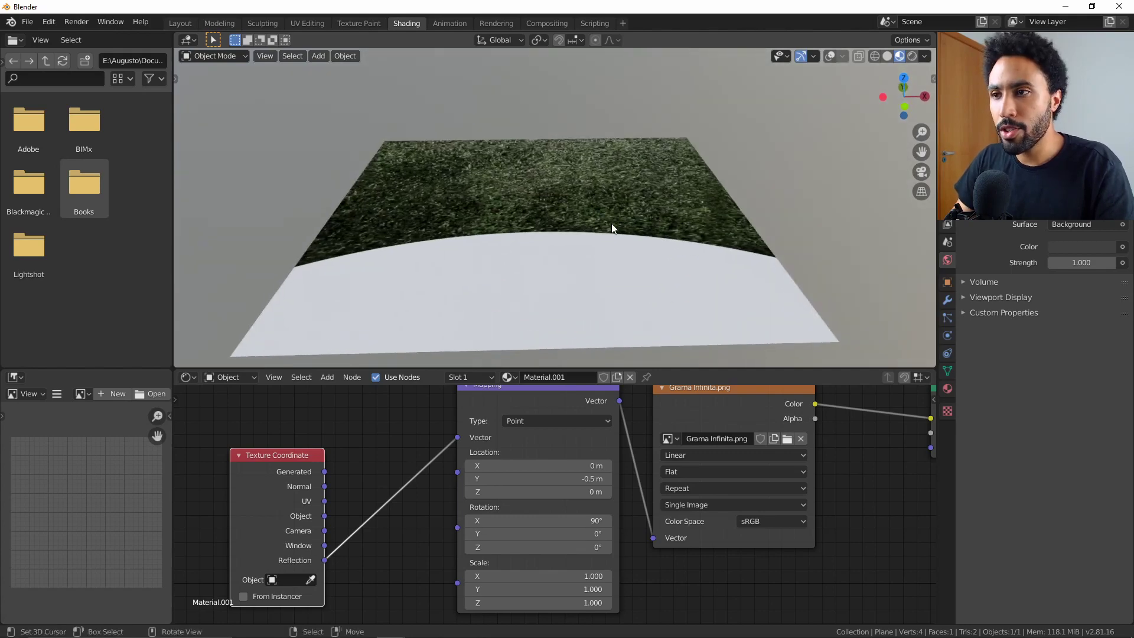
mouse_move(532, 240)
middle_down()
mouse_move(539, 246)
mouse_move(527, 229)
middle_up()
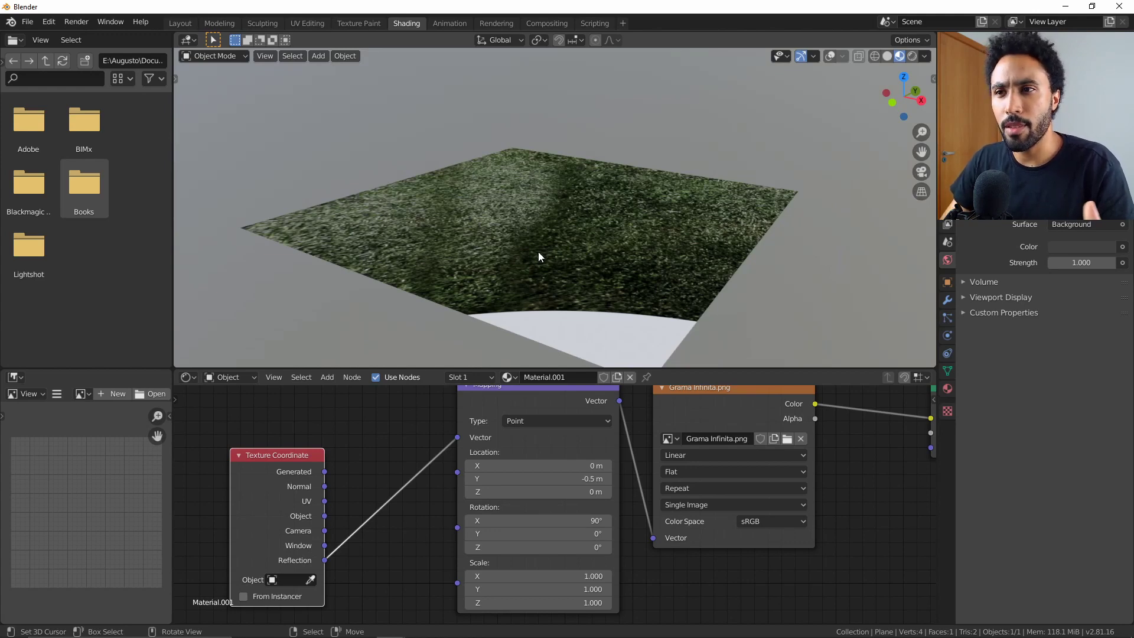
shift+middle_drag(608, 290, 603, 228)
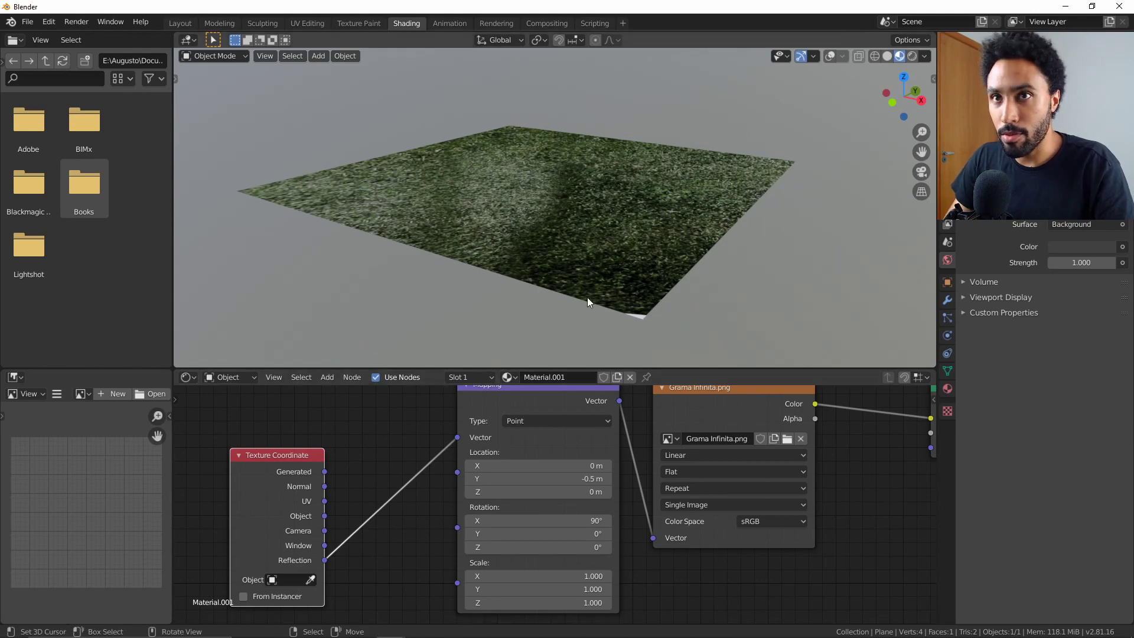
middle_drag(586, 296, 612, 318)
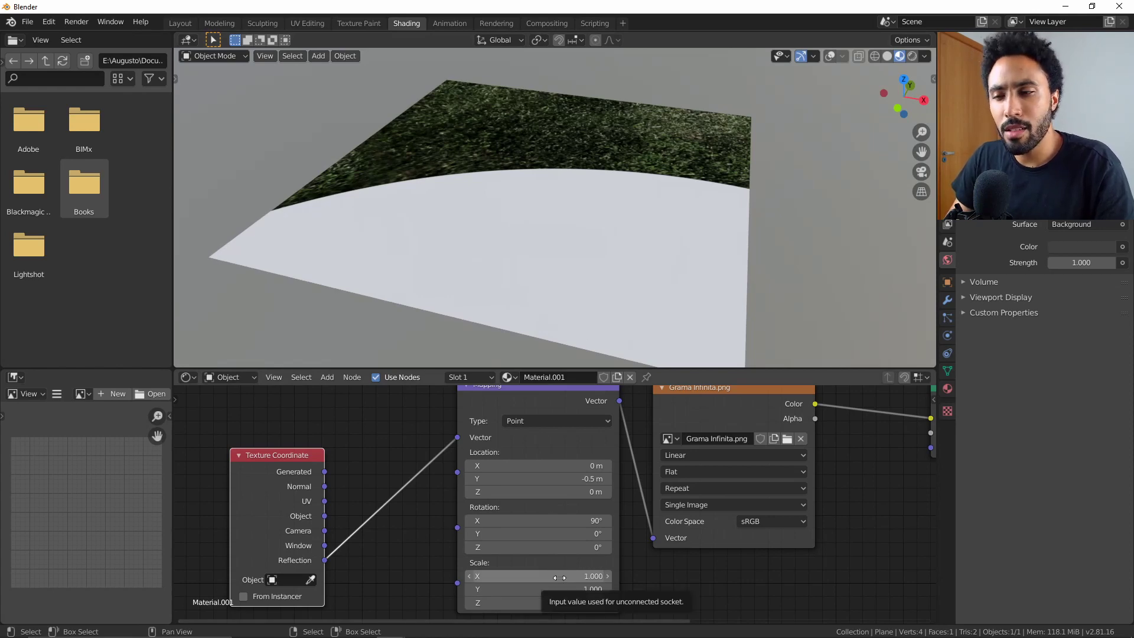
Step: Set the grass texture's Scale X, Y and Z to 0.6 together
drag(559, 577, 570, 602)
middle_drag(276, 600, 337, 508)
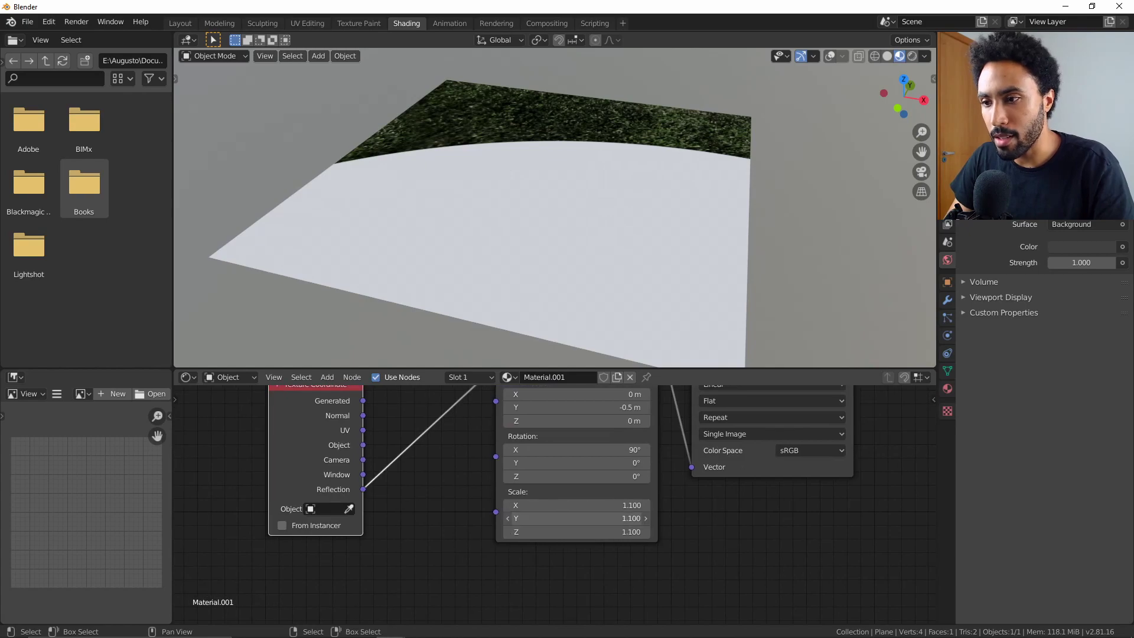
drag(555, 506, 554, 532)
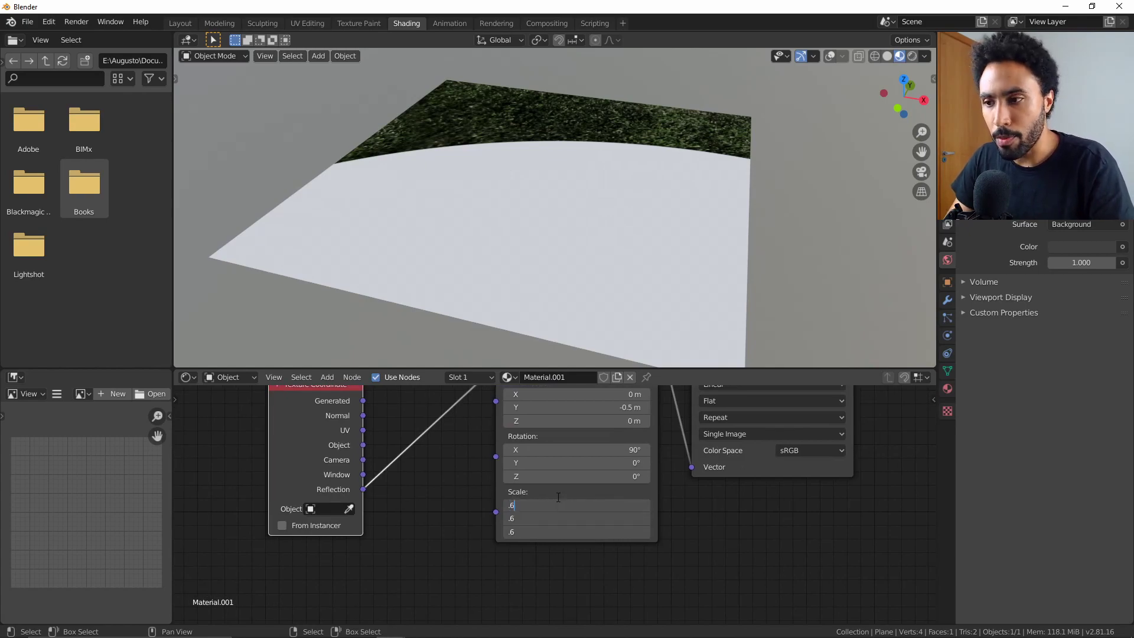
text(.6)
key(Return)
scroll(590, 207, down, 4)
middle_drag(589, 206, 597, 234)
scroll(579, 191, up, 8)
scroll(589, 187, down, 8)
Step: Scale the plane up 100 times, trying a slight texture rotation before resetting it to 0°
text(s100)
key(Return)
middle_drag(755, 231, 670, 262)
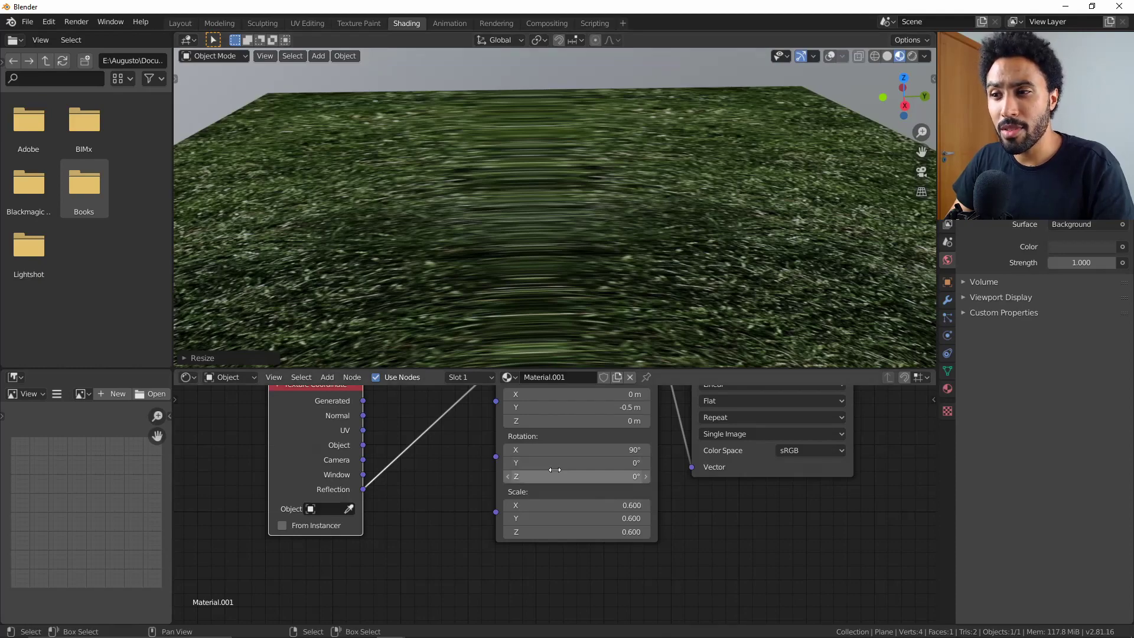
drag(567, 476, 567, 462)
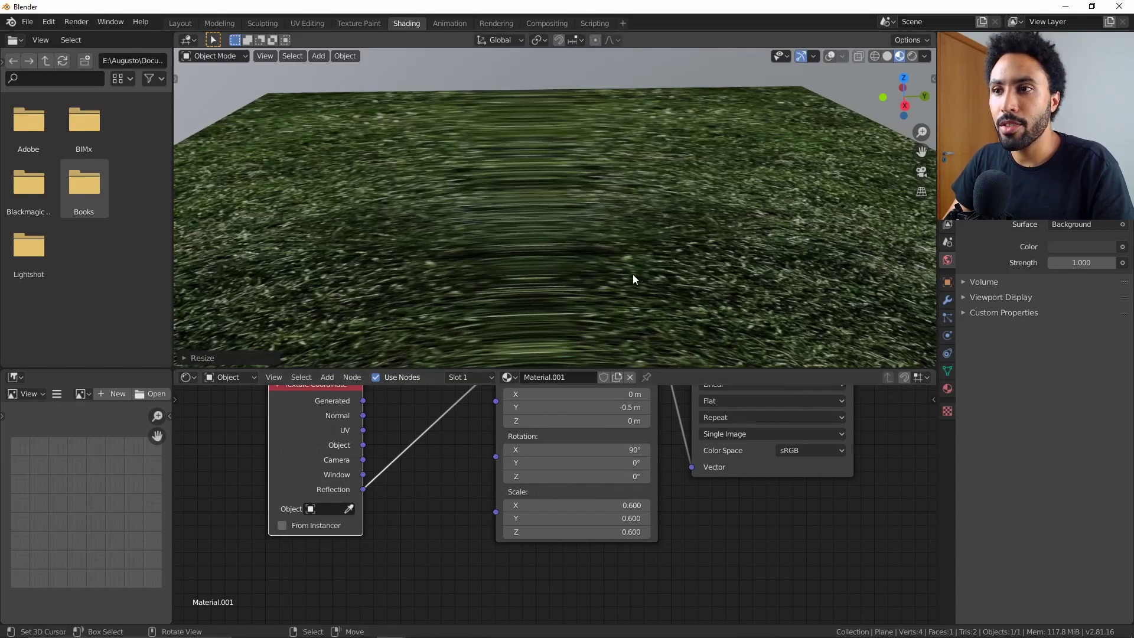
mouse_move(579, 280)
middle_down()
mouse_move(659, 271)
mouse_move(573, 264)
mouse_move(576, 247)
middle_up()
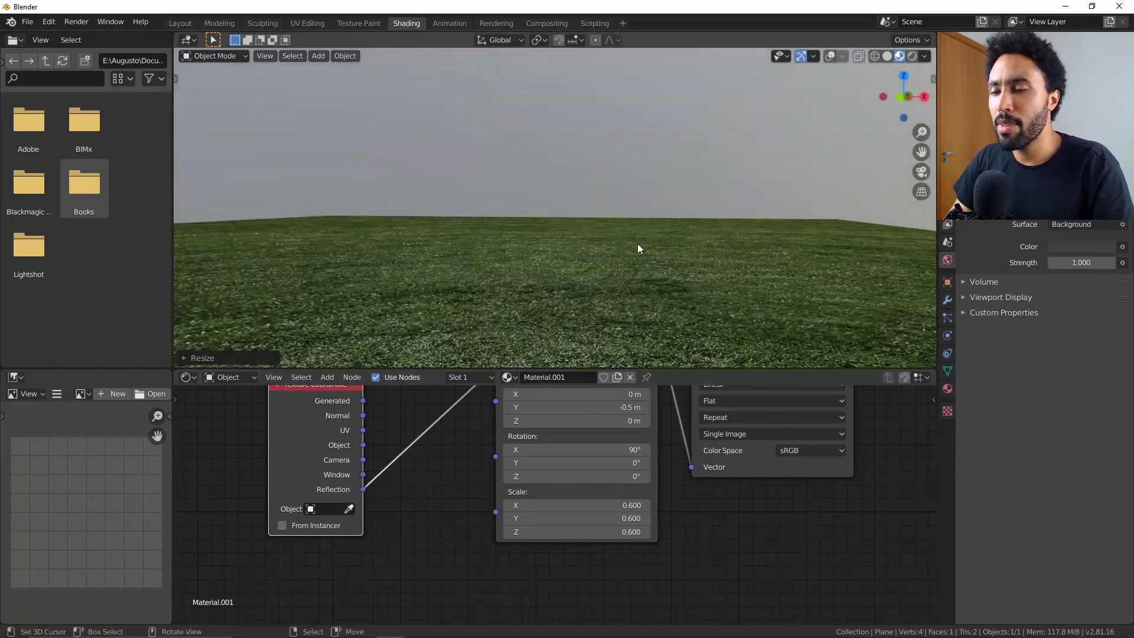
Step: Undo the last change and frame the grass plane from the top view
key(ctrl+z)
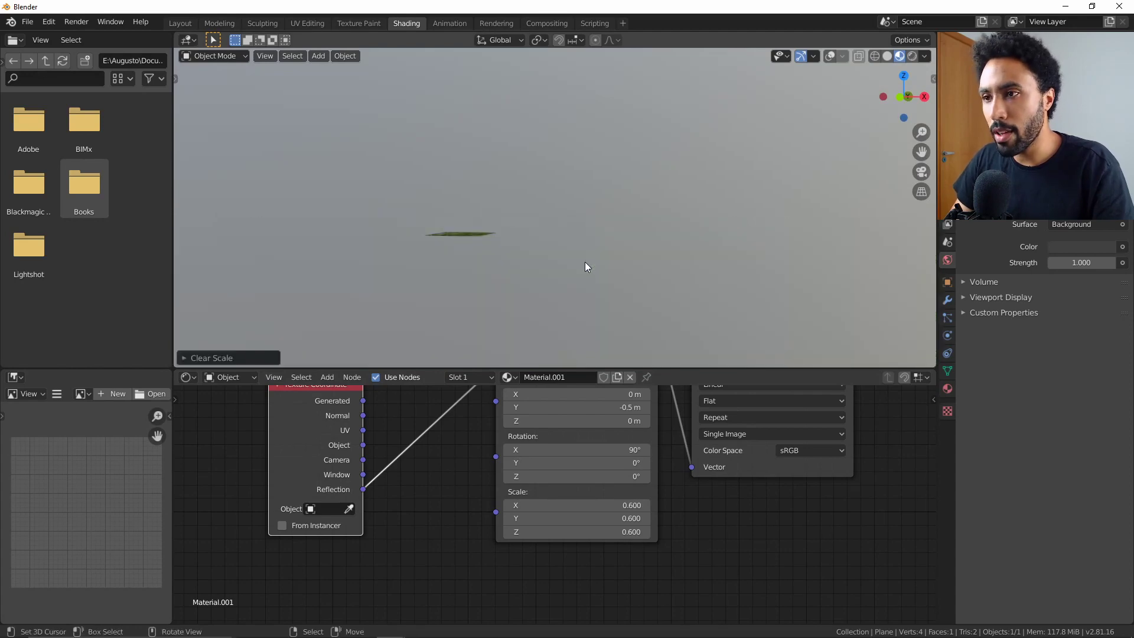
middle_drag(585, 267, 399, 248)
key(KP_Decimal)
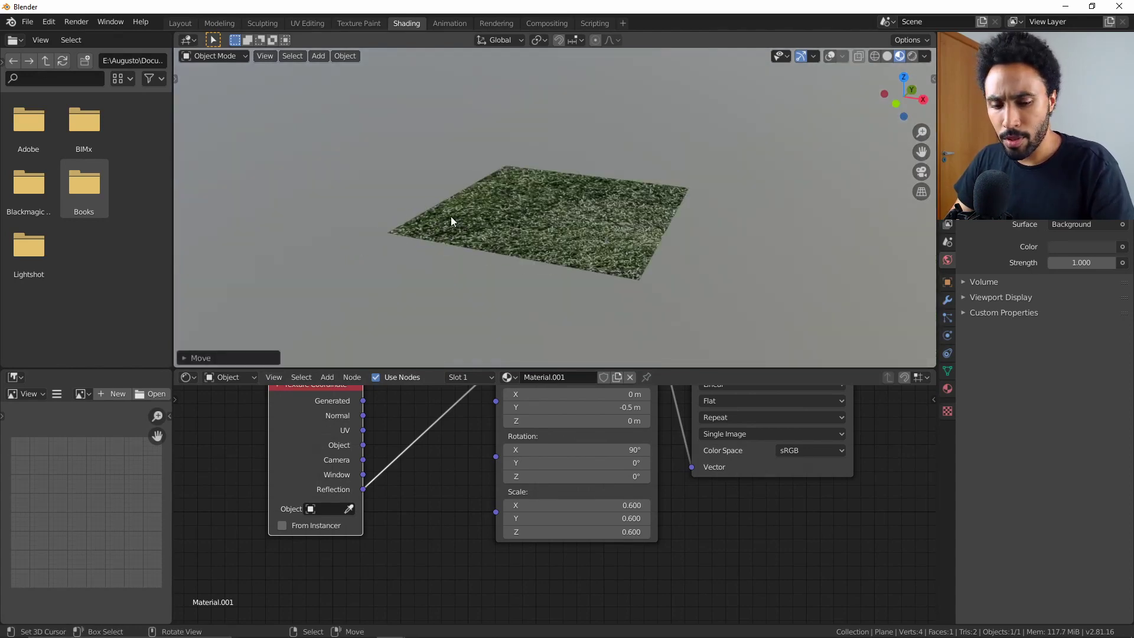
key(KP_7)
middle_drag(452, 216, 453, 172)
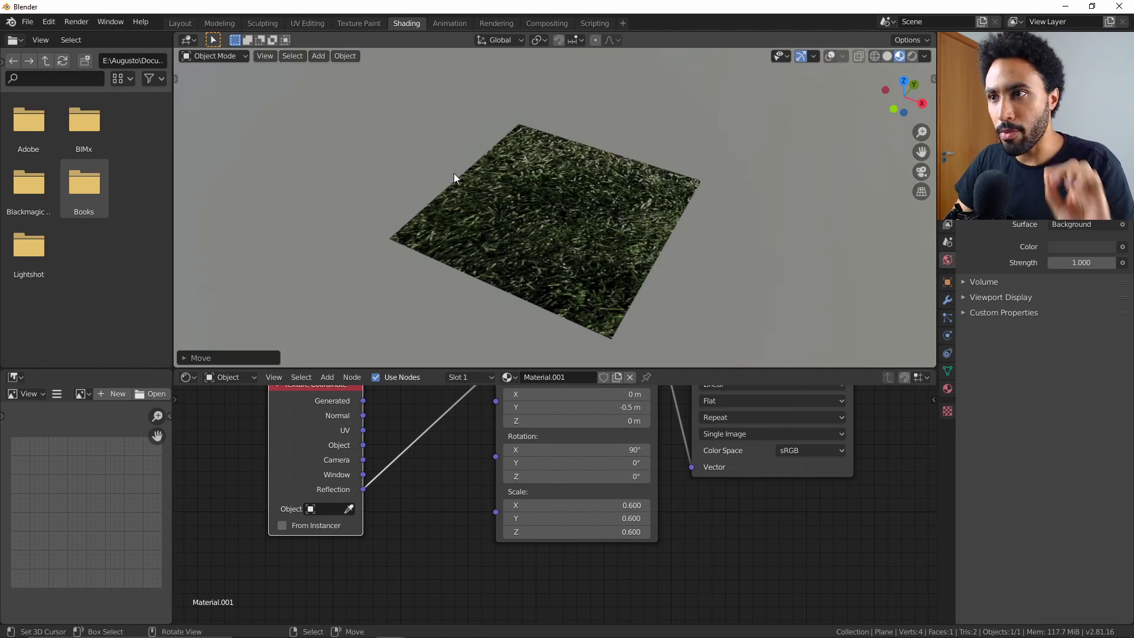
middle_drag(454, 172, 640, 329)
scroll(546, 225, up, 2)
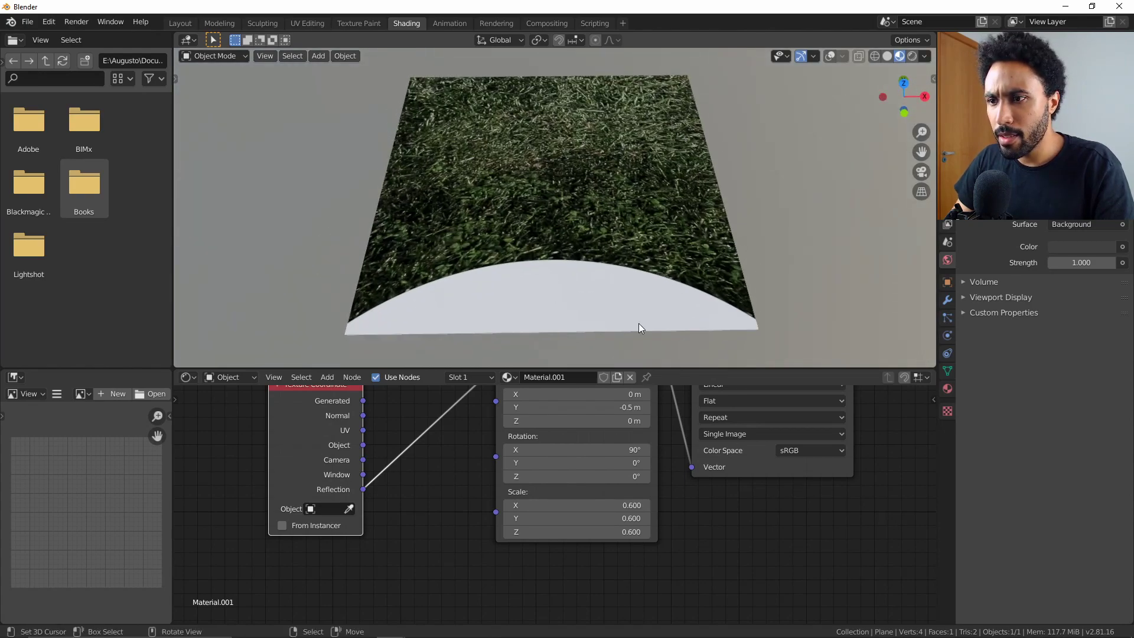
Step: Set the texture scale to 0.51 on all axes and inspect the plane from top and oblique views
click(608, 505)
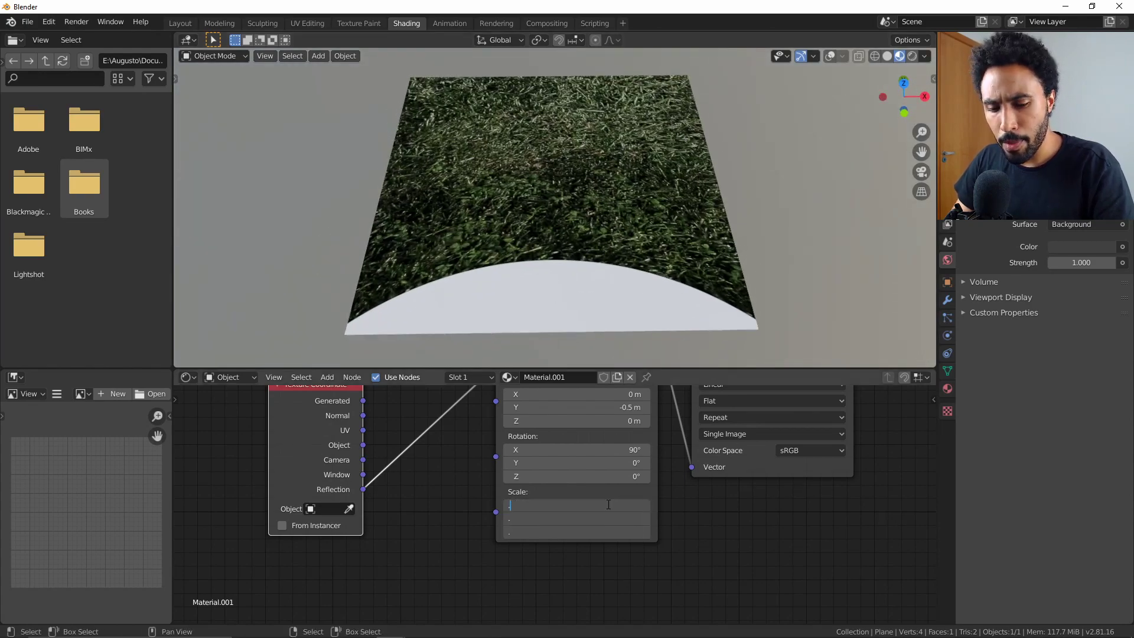
text(.51)
key(Return)
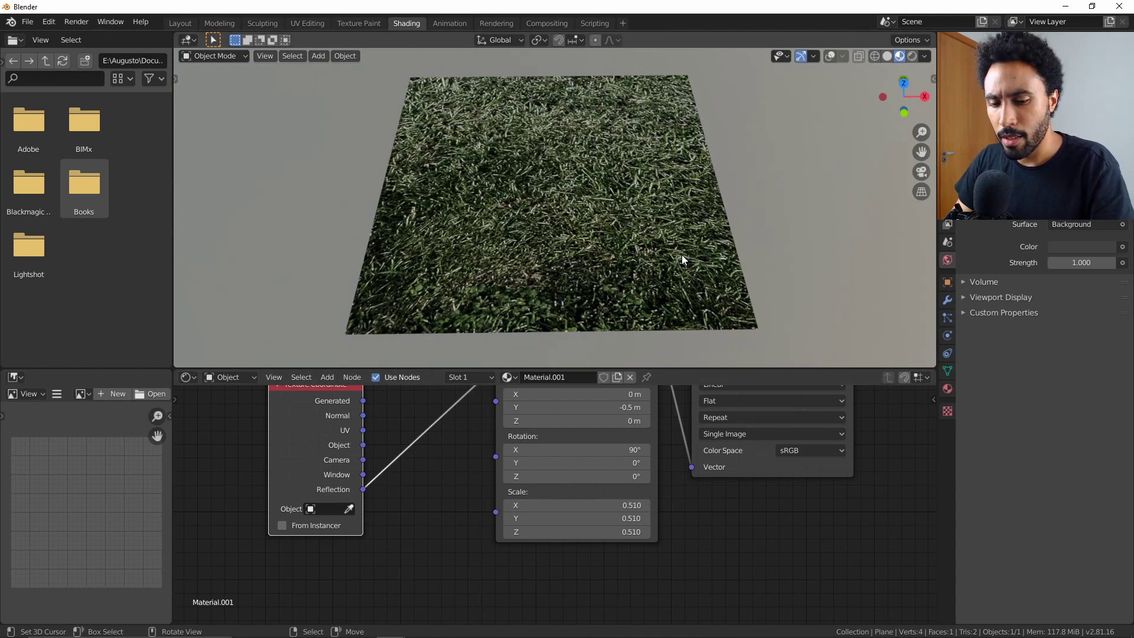
key(KP_7)
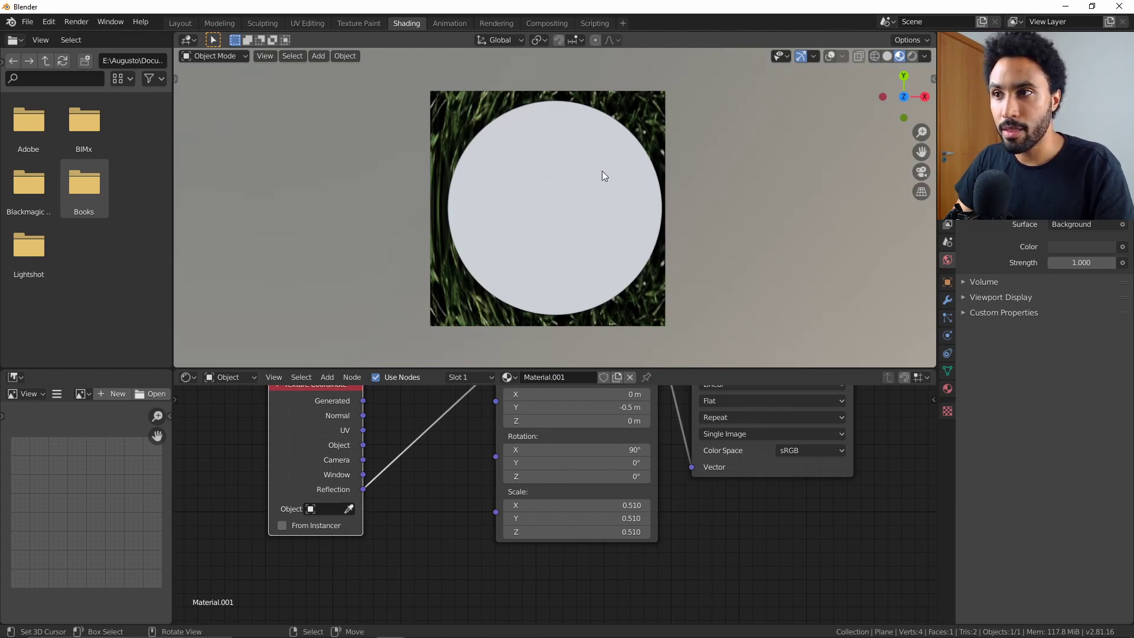
middle_drag(594, 215, 611, 198)
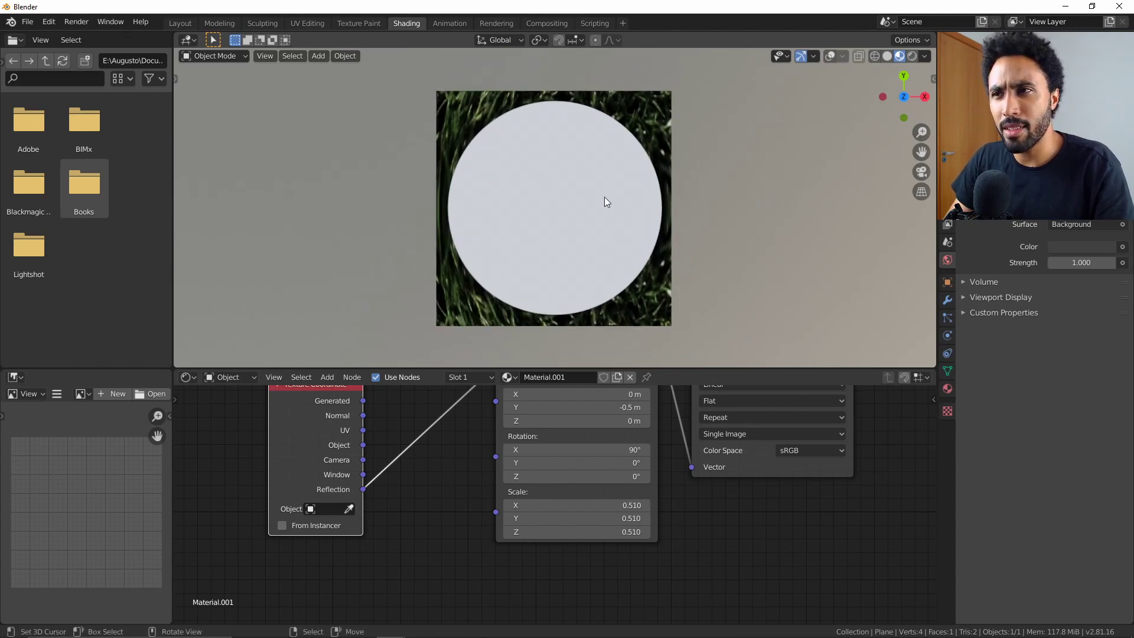
middle_drag(605, 197, 597, 155)
scroll(580, 213, up, 5)
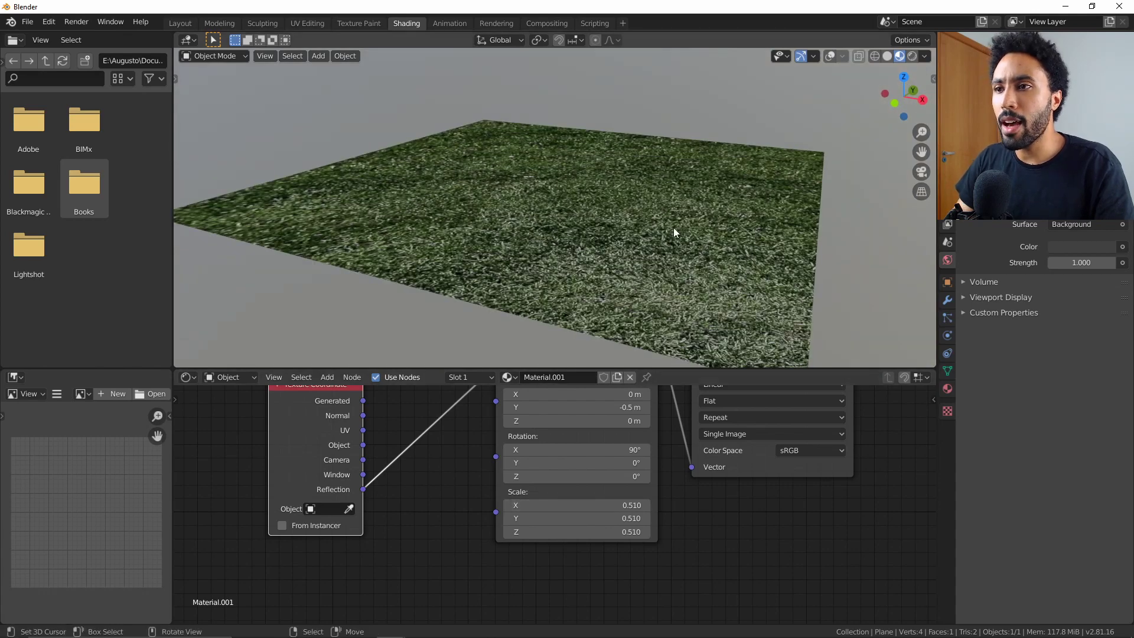
Step: Enlarge the grass plane about 3.68 times and view it toward the horizon
scroll(673, 228, down, 4)
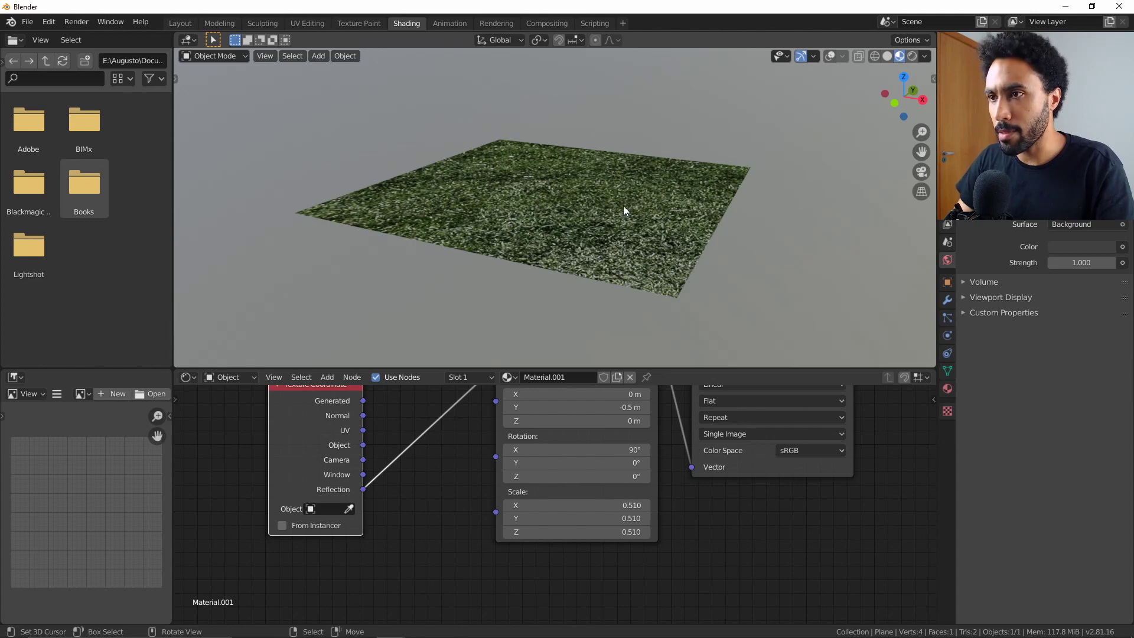
scroll(625, 211, down, 1)
key(s)
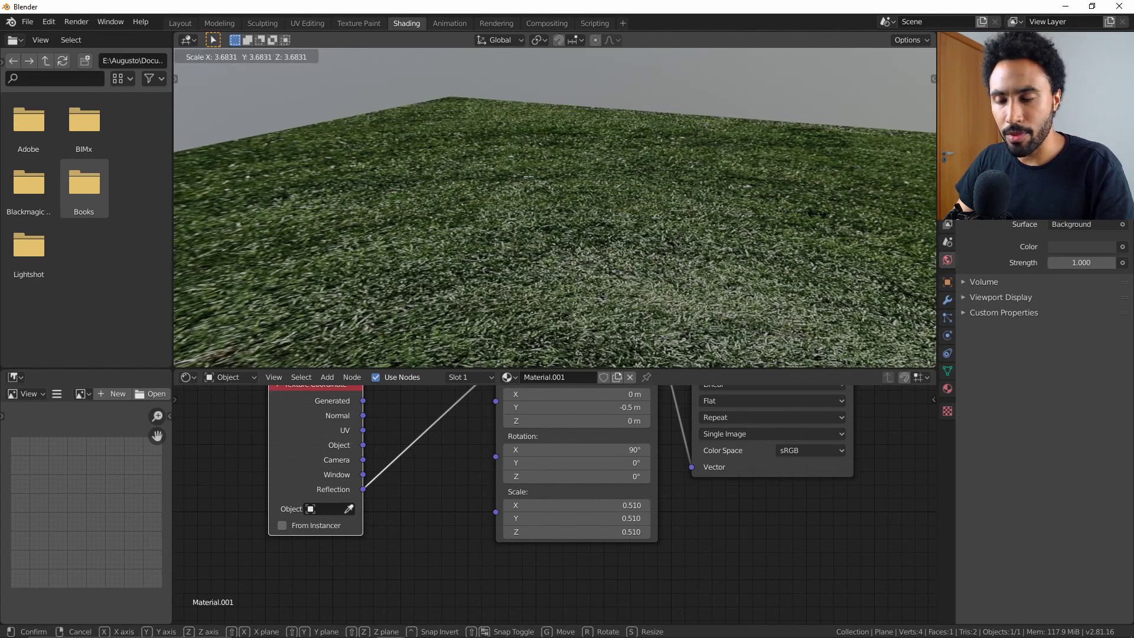
click(817, 213)
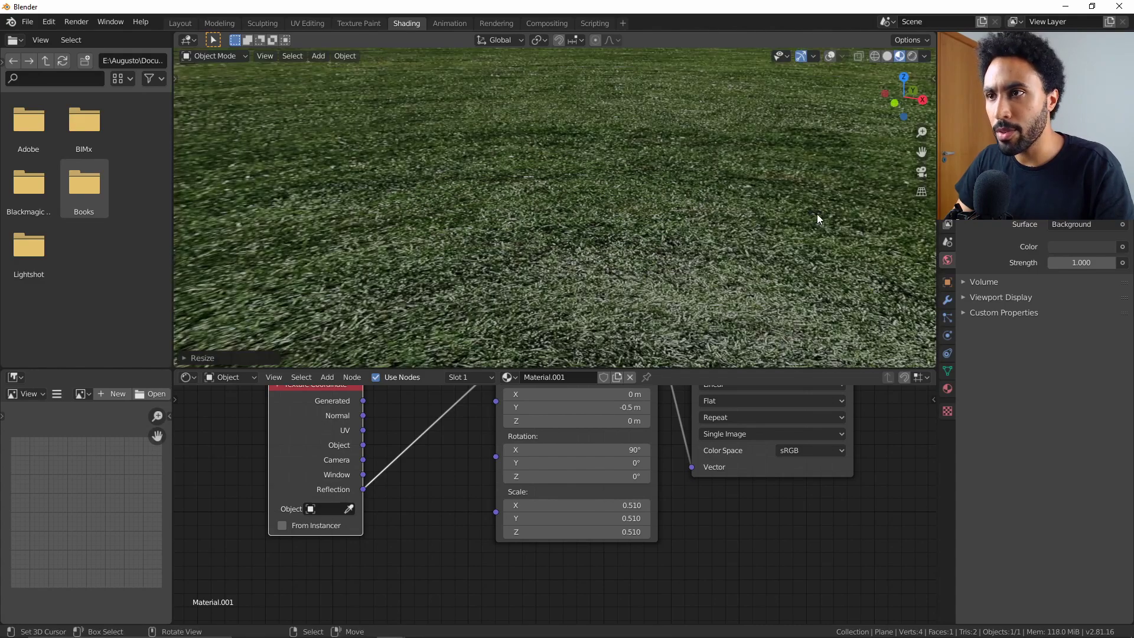
middle_drag(817, 217, 467, 188)
middle_drag(630, 196, 686, 201)
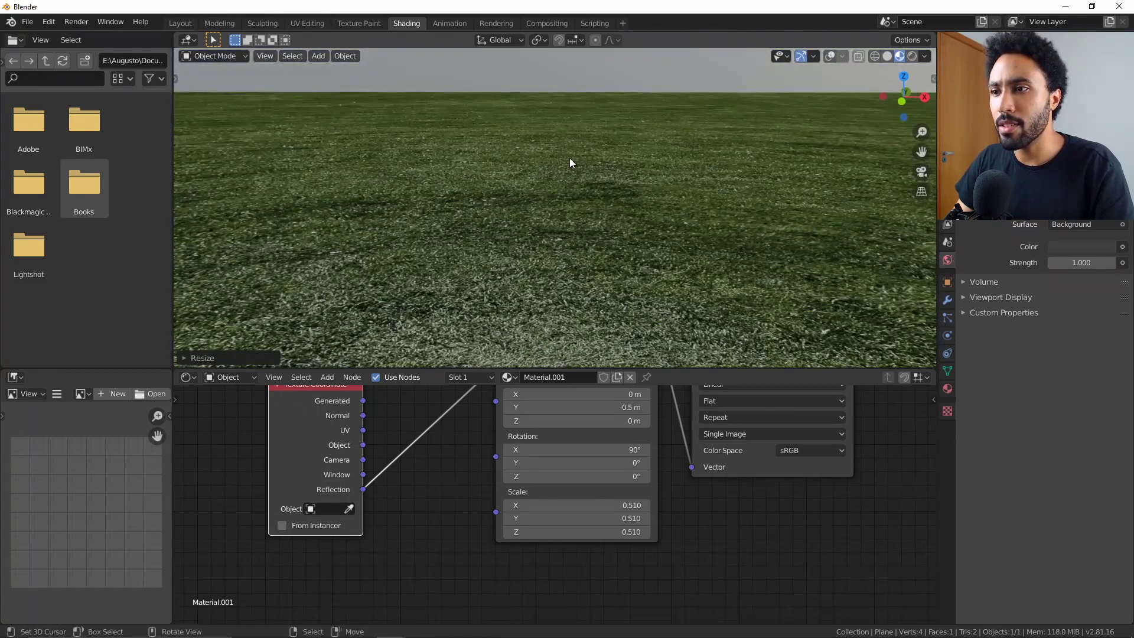
Step: Raise the texture's Scale X to 3.000, keeping Y and Z at 0.510, then reframe the scene
click(589, 505)
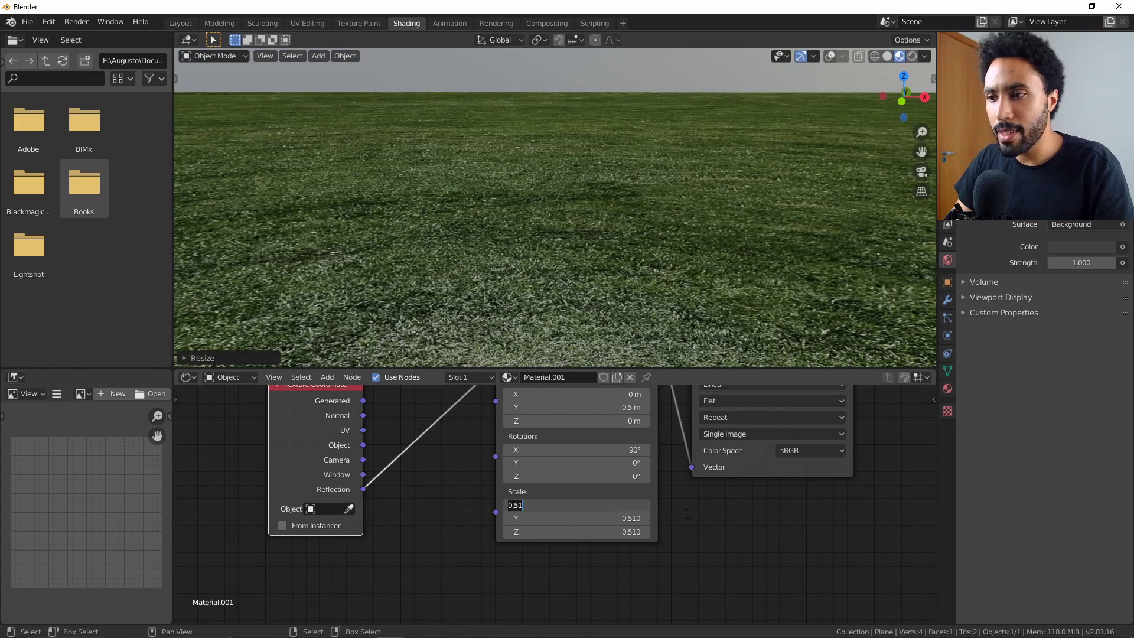
text(3)
key(Return)
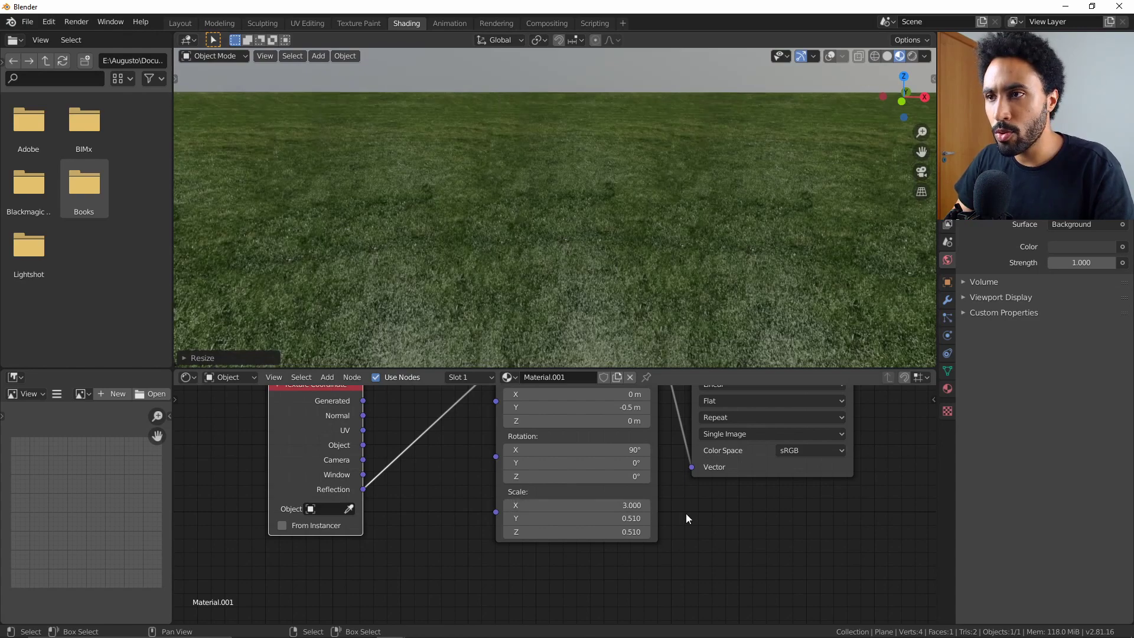
middle_drag(520, 222, 481, 170)
middle_drag(529, 236, 571, 222)
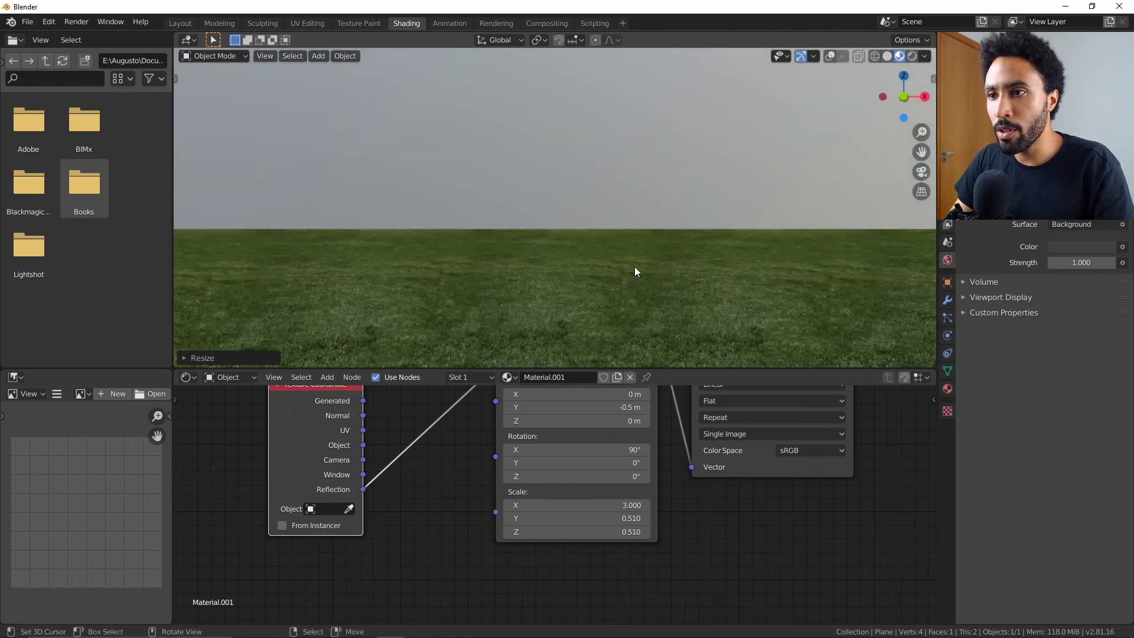
shift+middle_drag(638, 266, 571, 254)
key(shift+a)
key(Escape)
key(KP_Decimal)
Step: Add a cube mesh to the scene
key(shift+a)
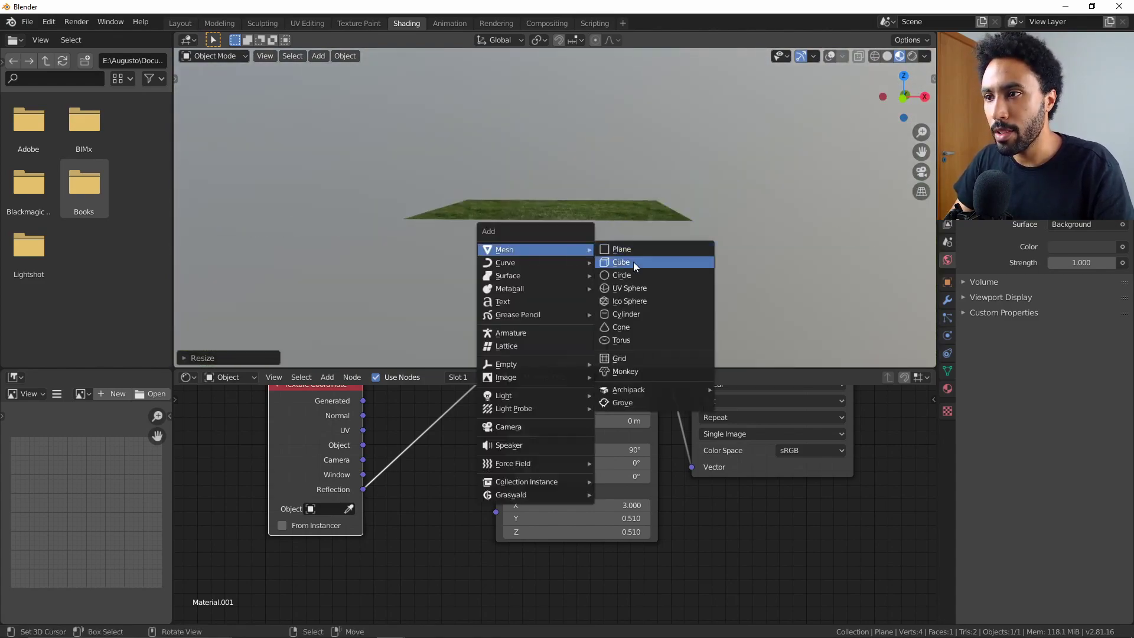
click(621, 263)
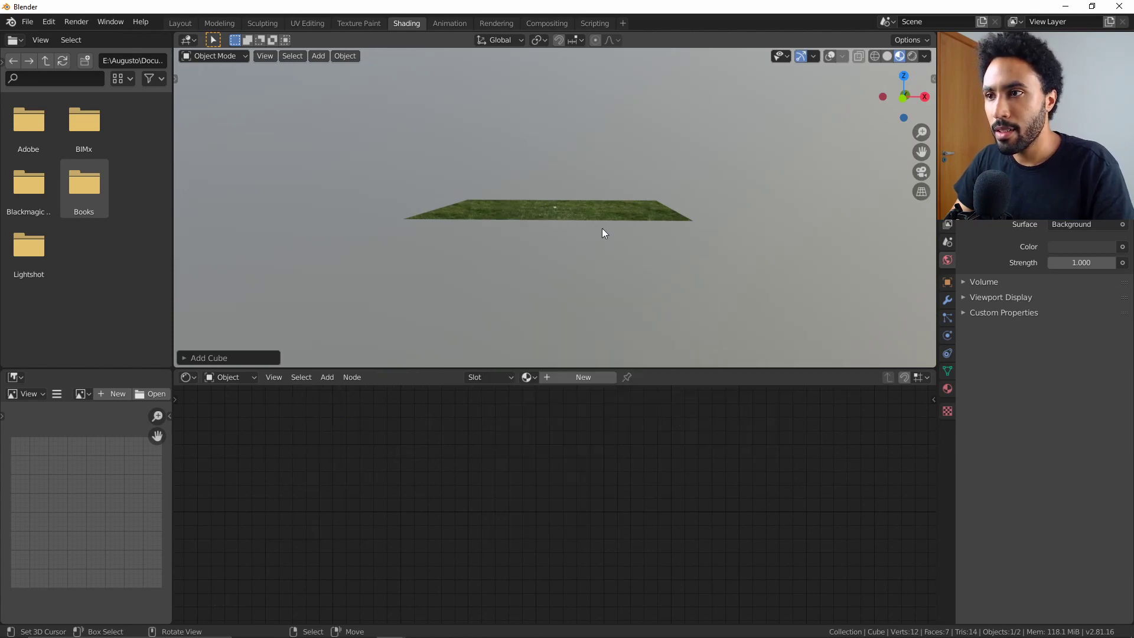
scroll(602, 228, up, 5)
scroll(587, 218, down, 1)
scroll(544, 219, up, 1)
Step: Lift the cube 1 unit along Z so it rests on the grass plane, then orbit around it
key(g)
key(z)
key(1)
key(Return)
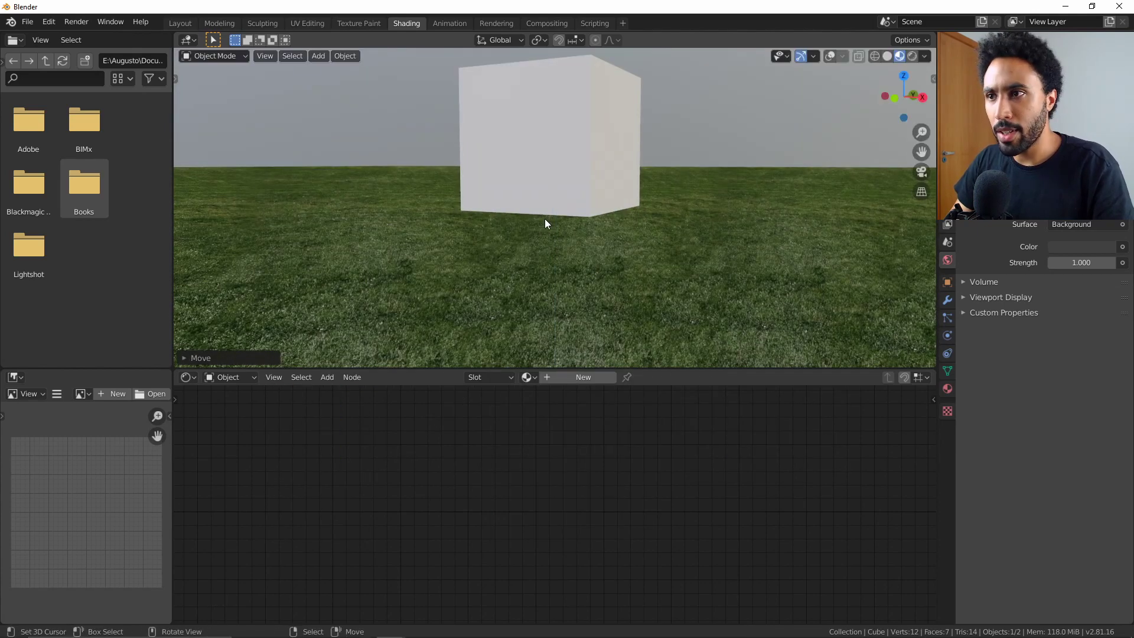
middle_drag(544, 222, 537, 283)
scroll(583, 232, up, 2)
scroll(583, 231, up, 2)
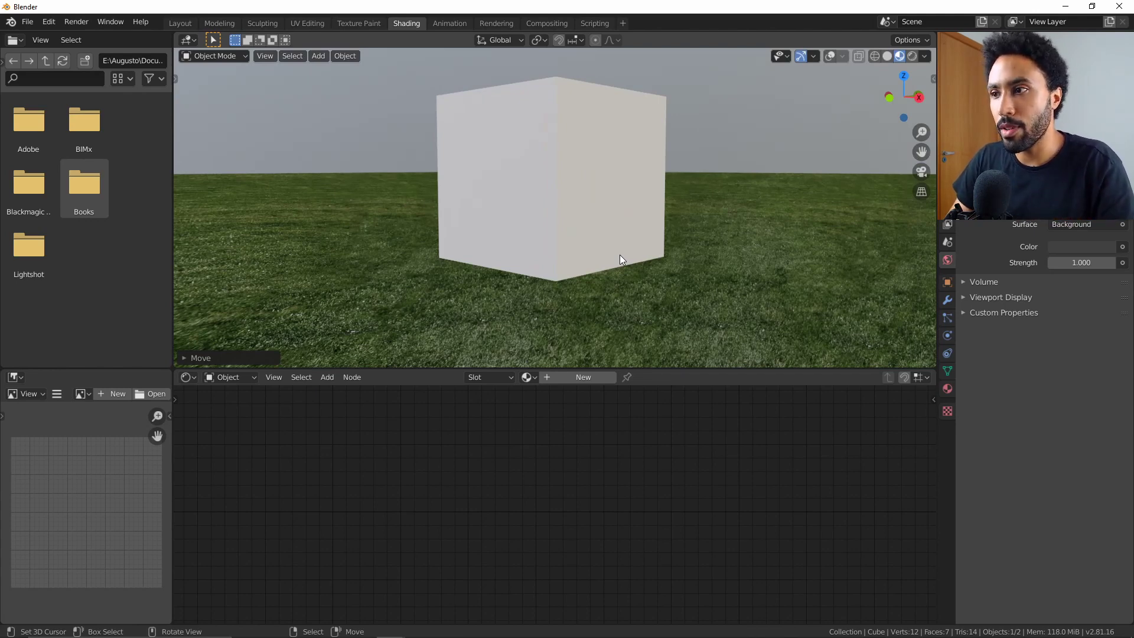
middle_drag(619, 254, 576, 246)
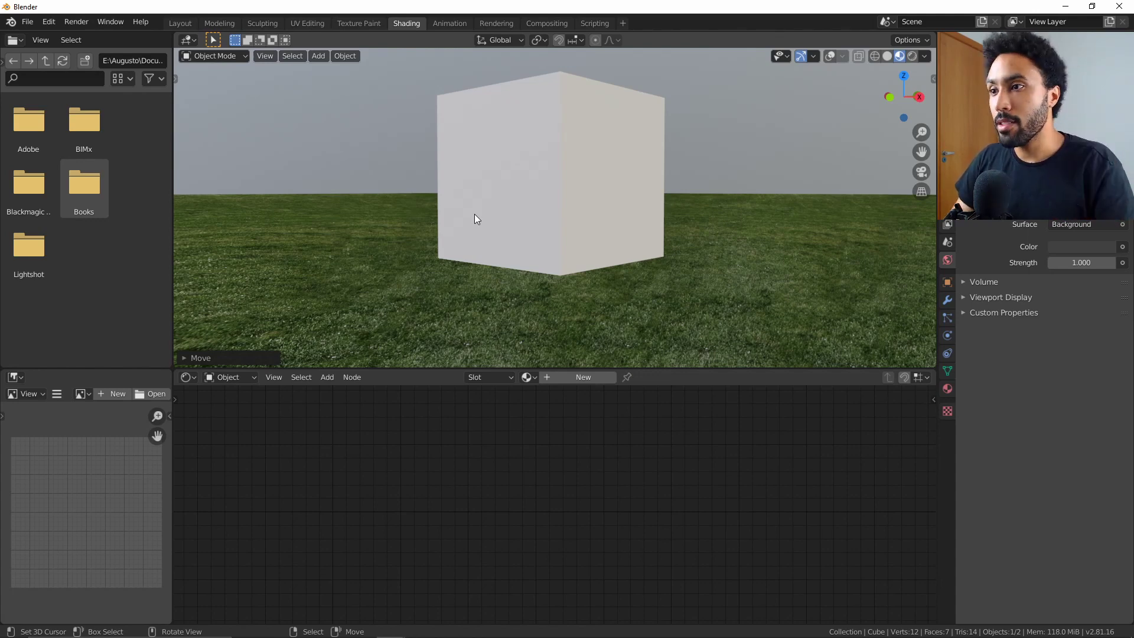
middle_drag(476, 219, 585, 300)
Step: Select the grass plane and frame its Material.001 node tree from Mapping through Material Output
click(474, 322)
key(Home)
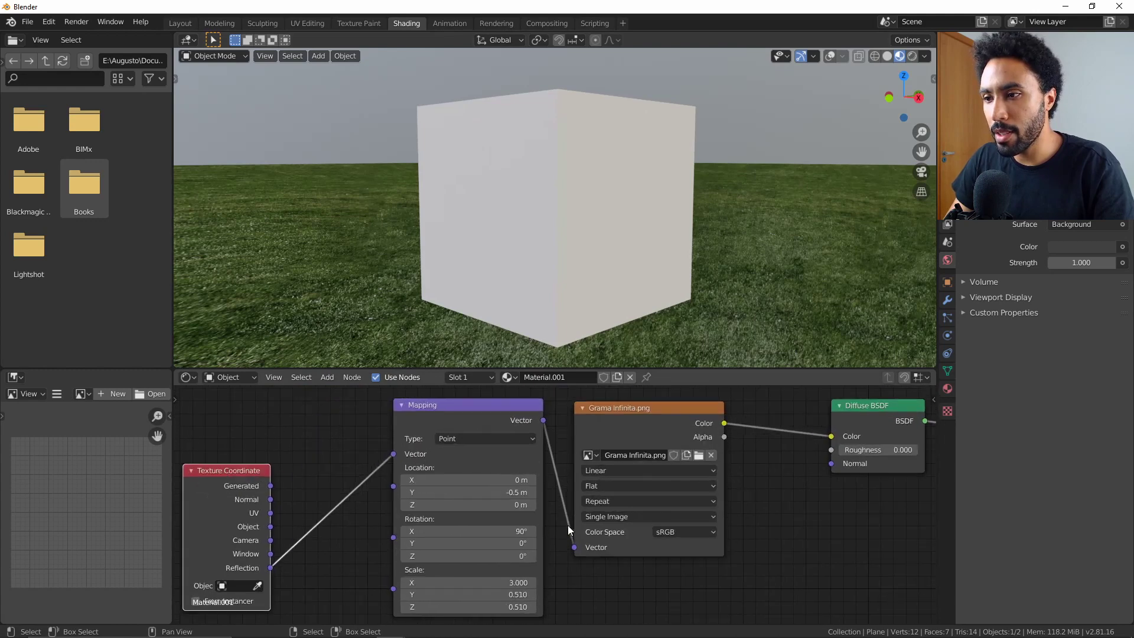
key(Home)
key(Home)
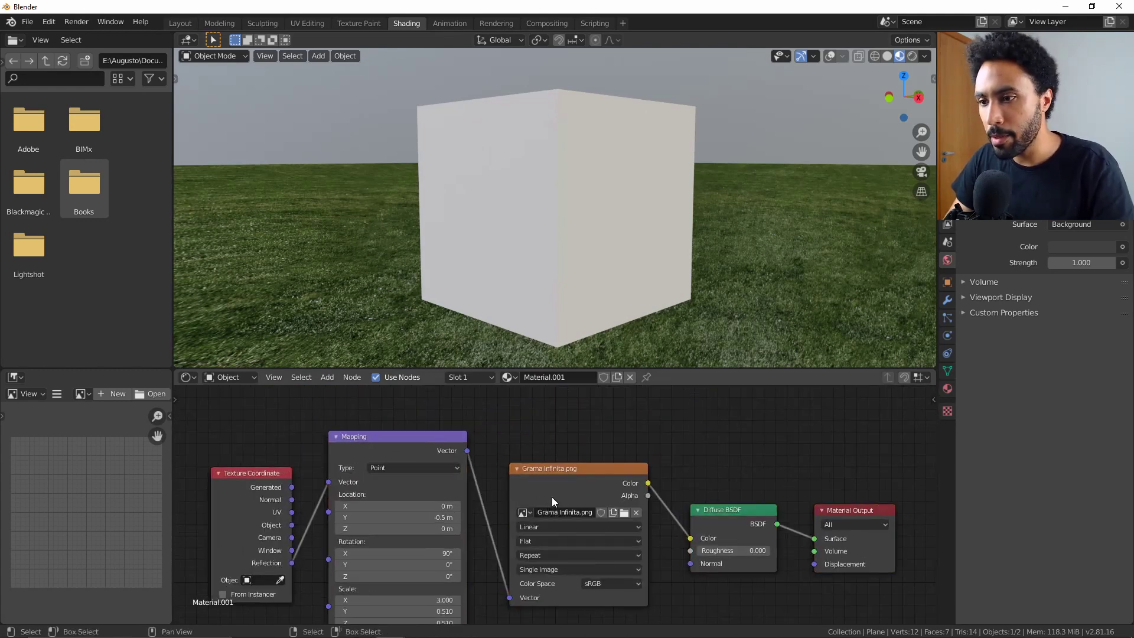
scroll(551, 497, up, 1)
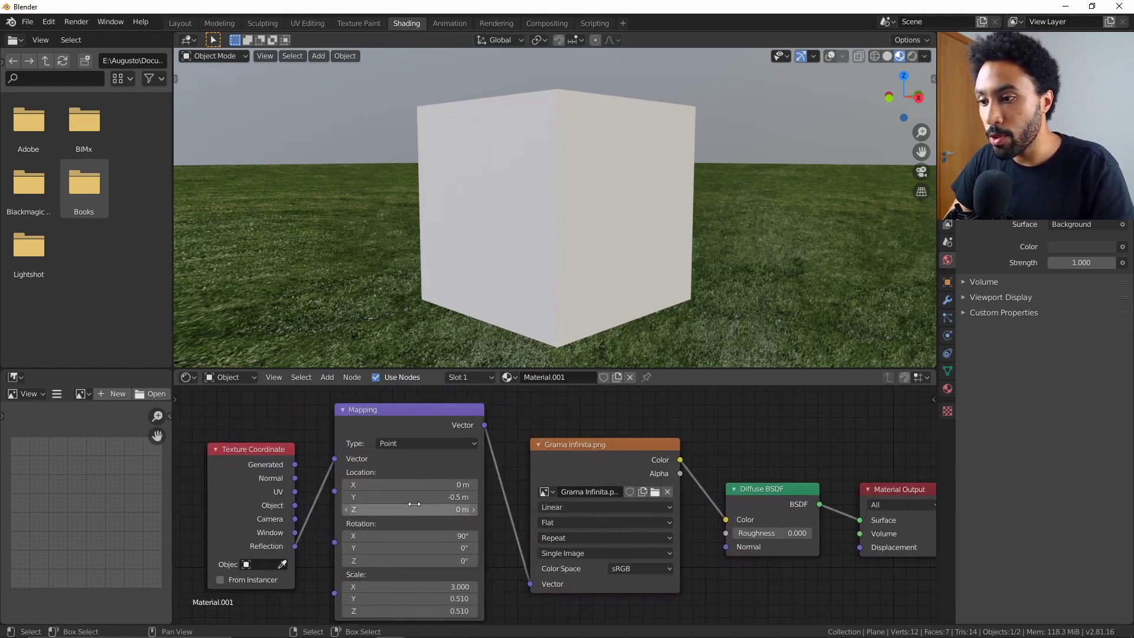